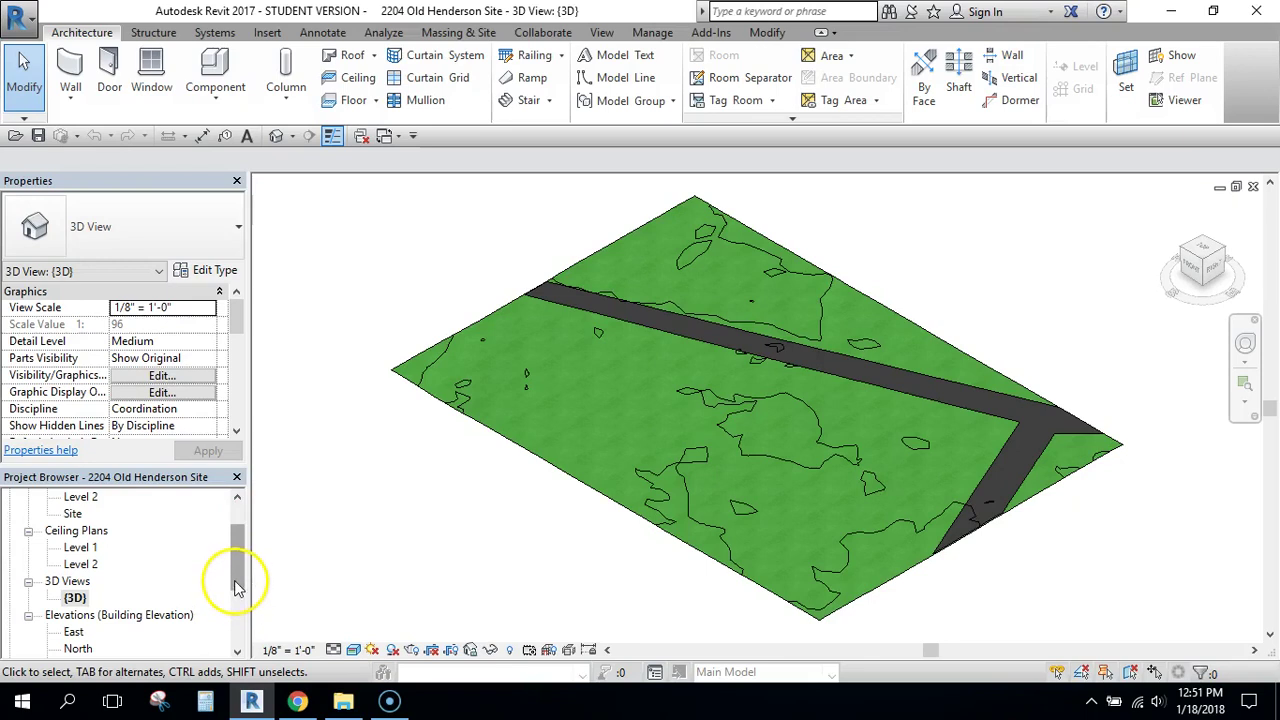
Open the Site floor plan, pan to the corner lots, and inspect a property line
left_click_drag(237, 588, 240, 509)
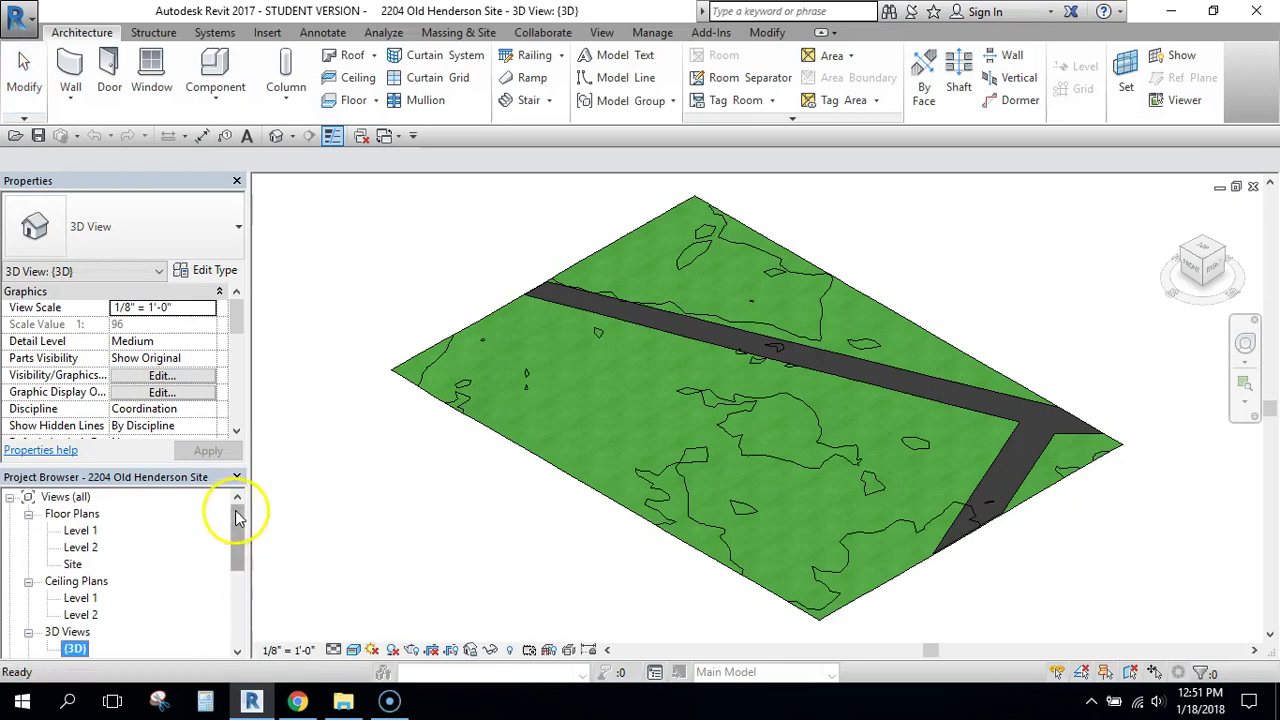
double_click(73, 564)
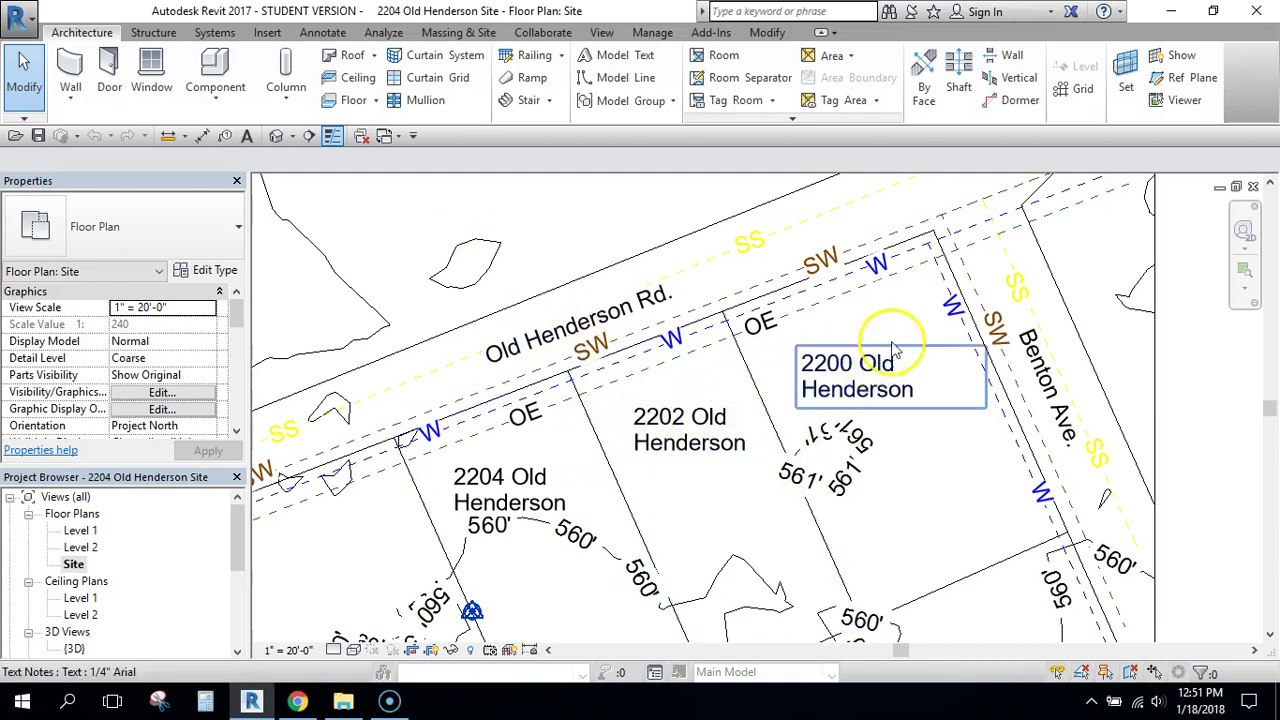
scroll(955, 305, "up", 3)
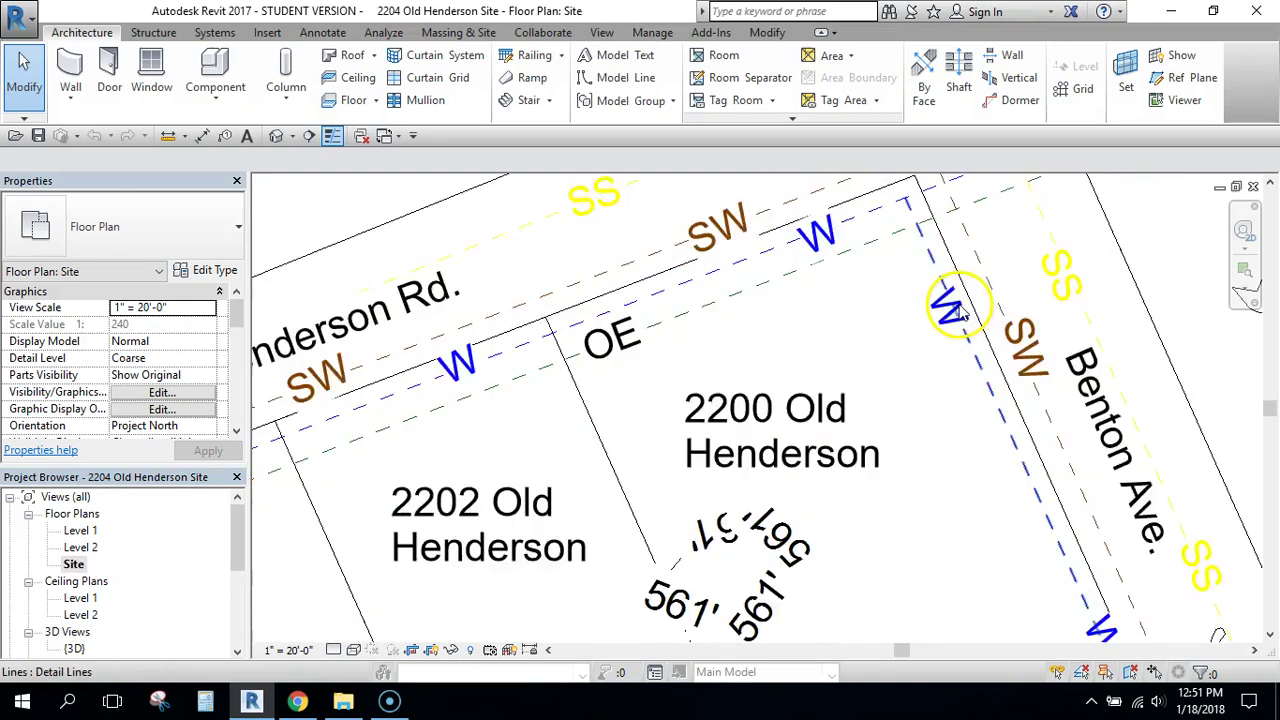
scroll(955, 305, "down", 6)
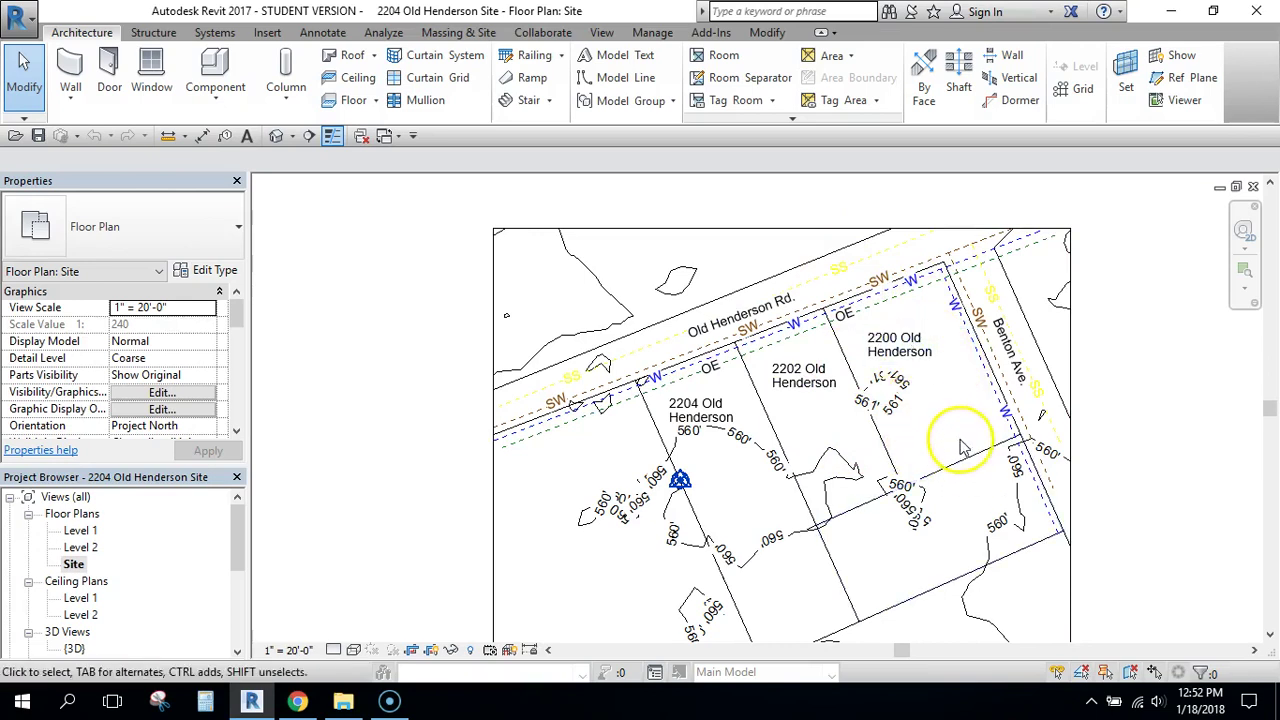
scroll(950, 415, "up", 2)
middle_click_drag(922, 375, 784, 414)
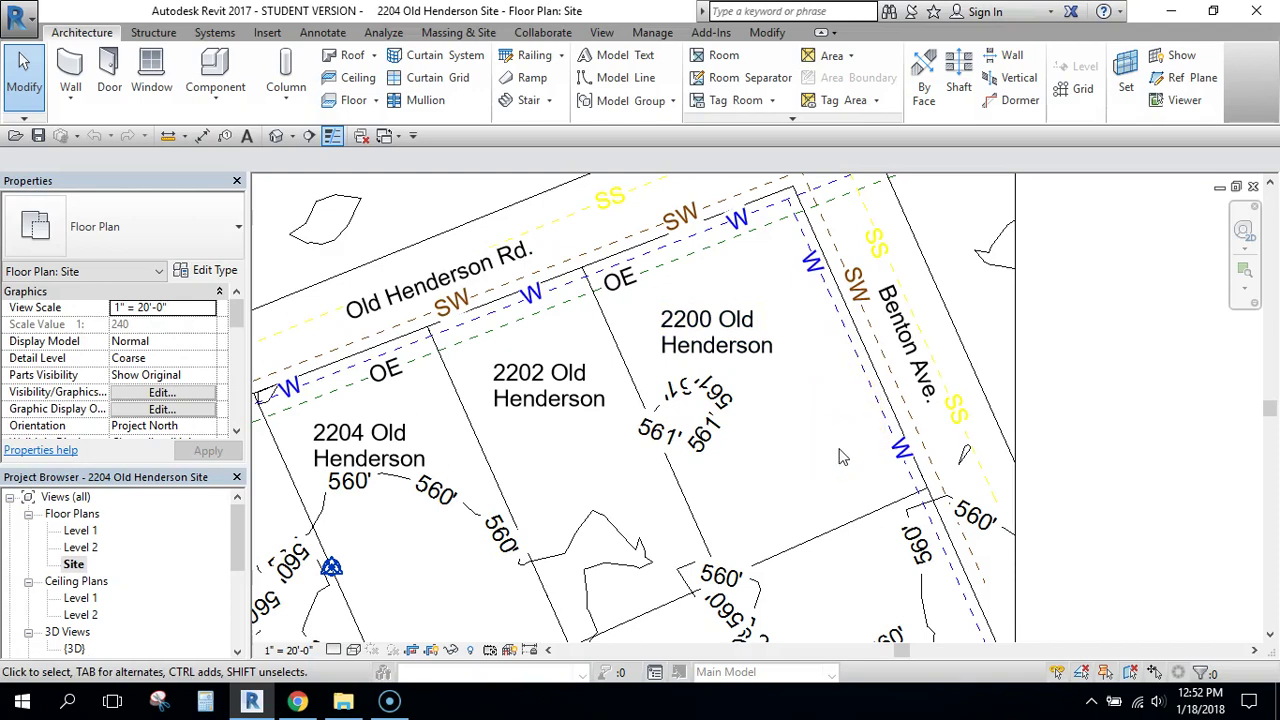
left_click(858, 338)
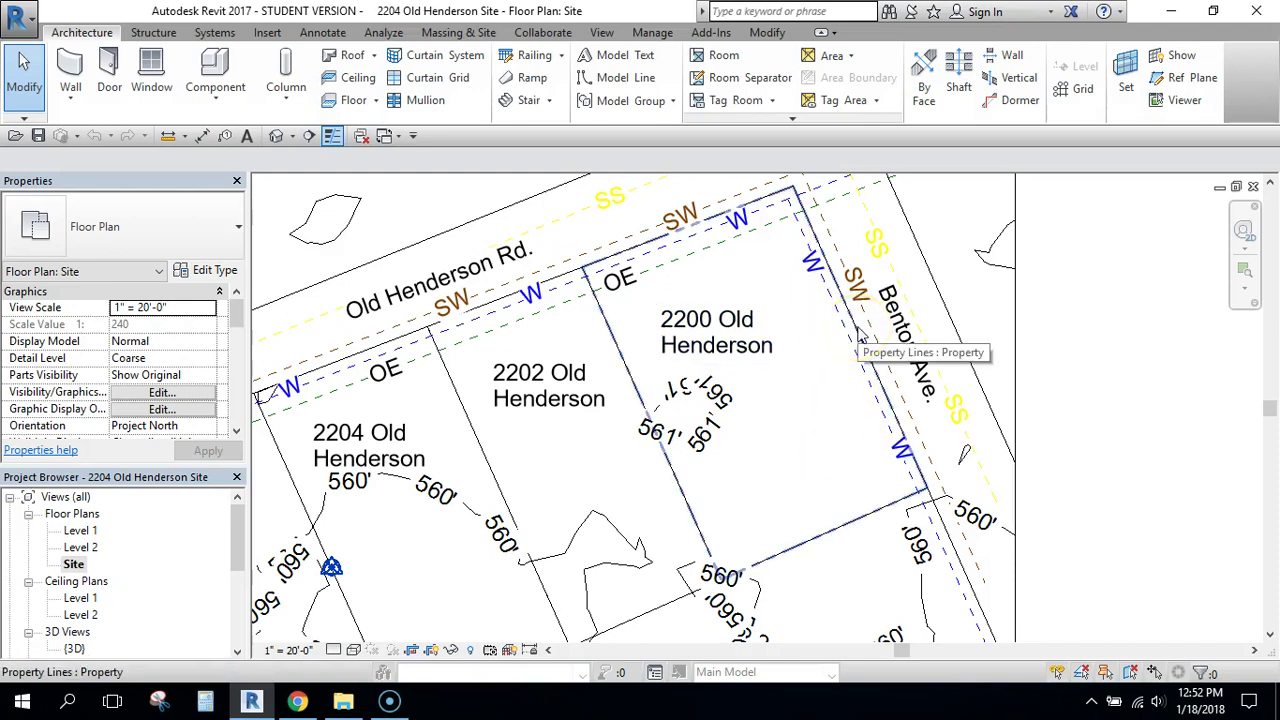
left_click(748, 465)
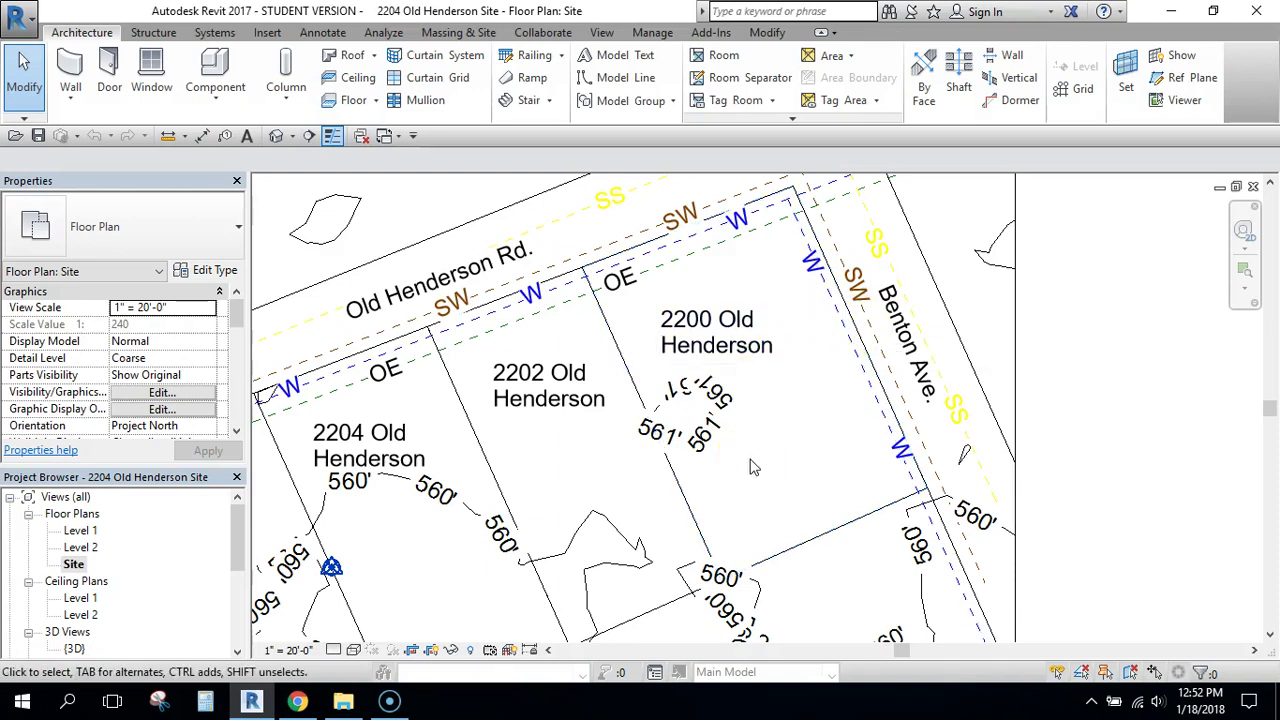
left_click(30, 24)
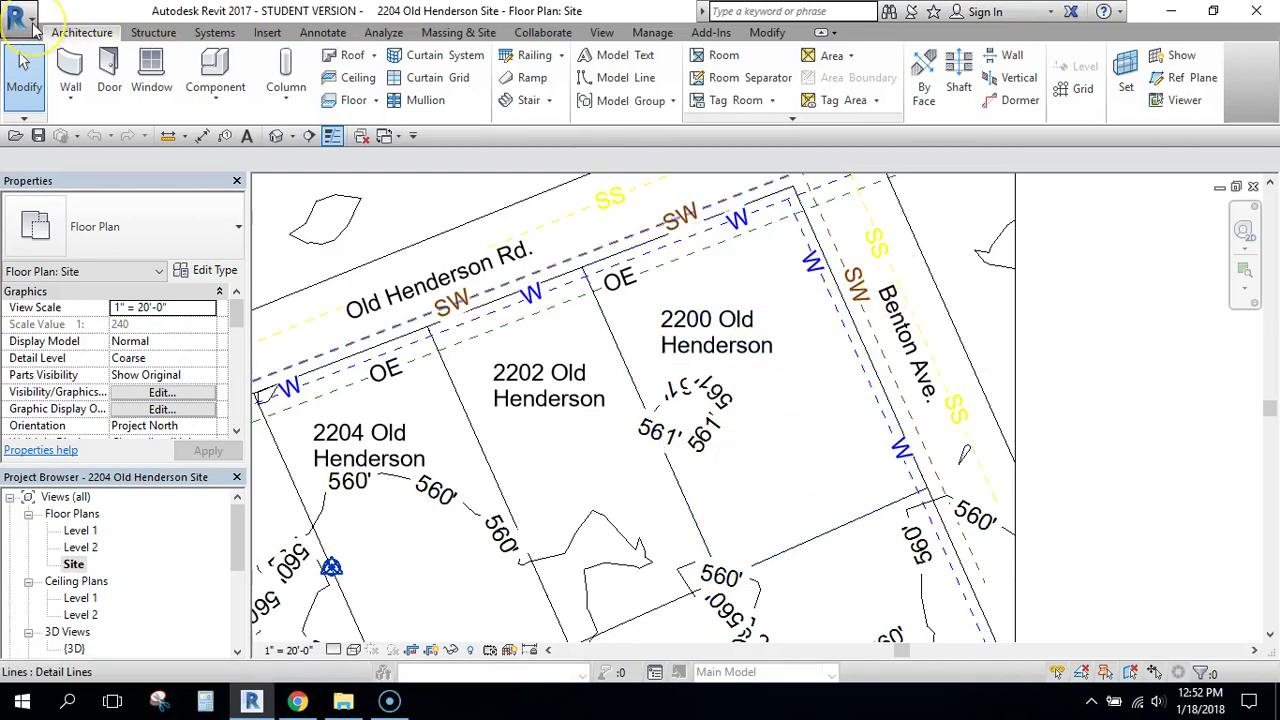
left_click(40, 248)
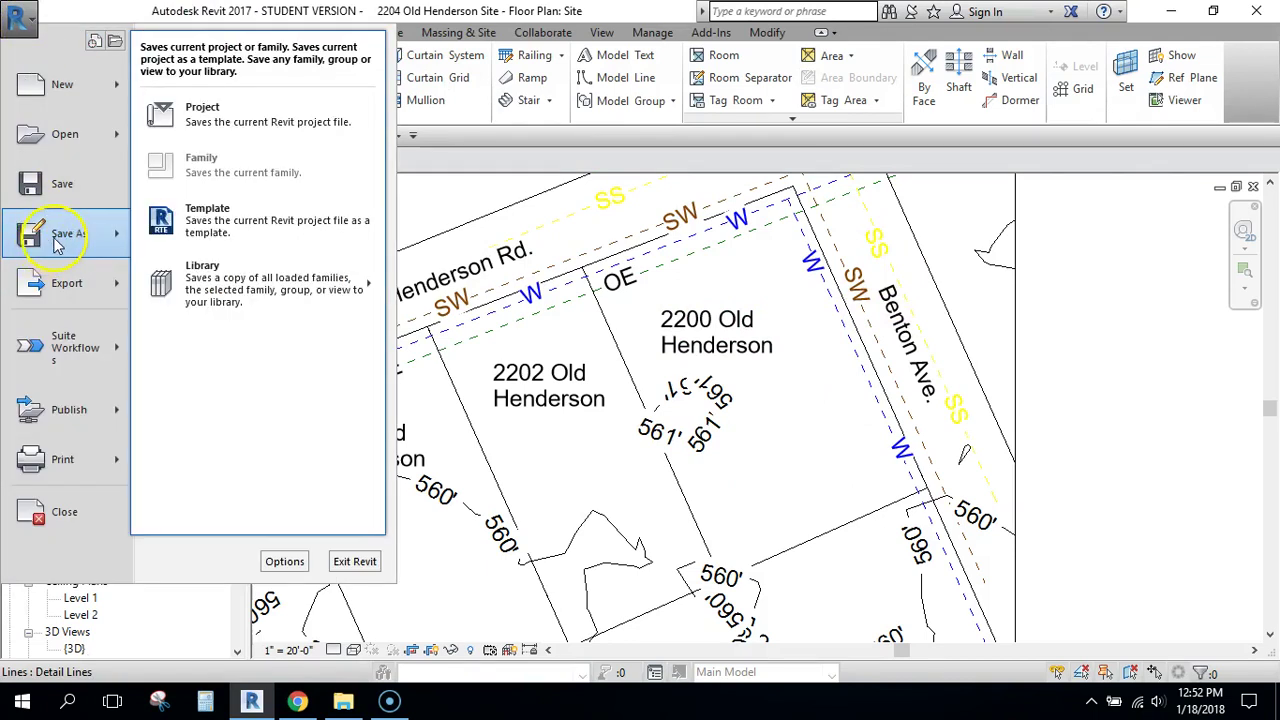
left_click(253, 124)
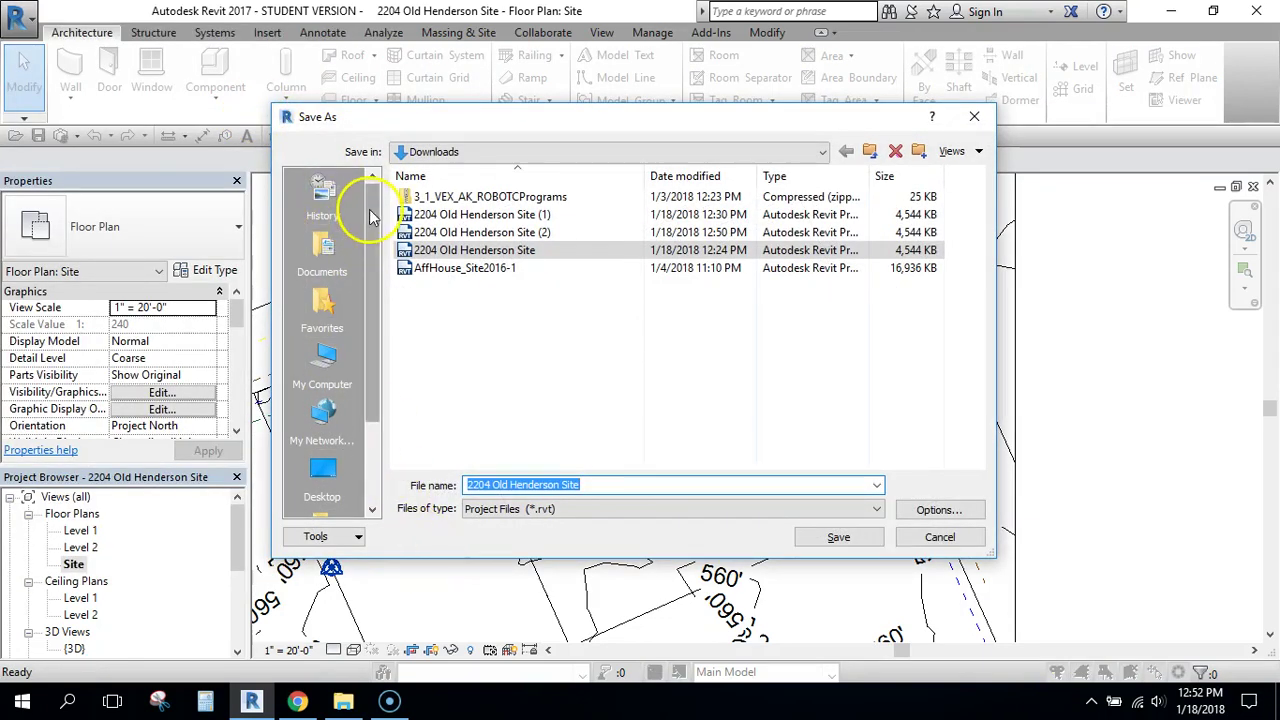
Browse from Desktop via Google Drive, PLTW, 2017-2018, CEA, Project 3 to Benchmark 3 - Residential Design
left_click(345, 372)
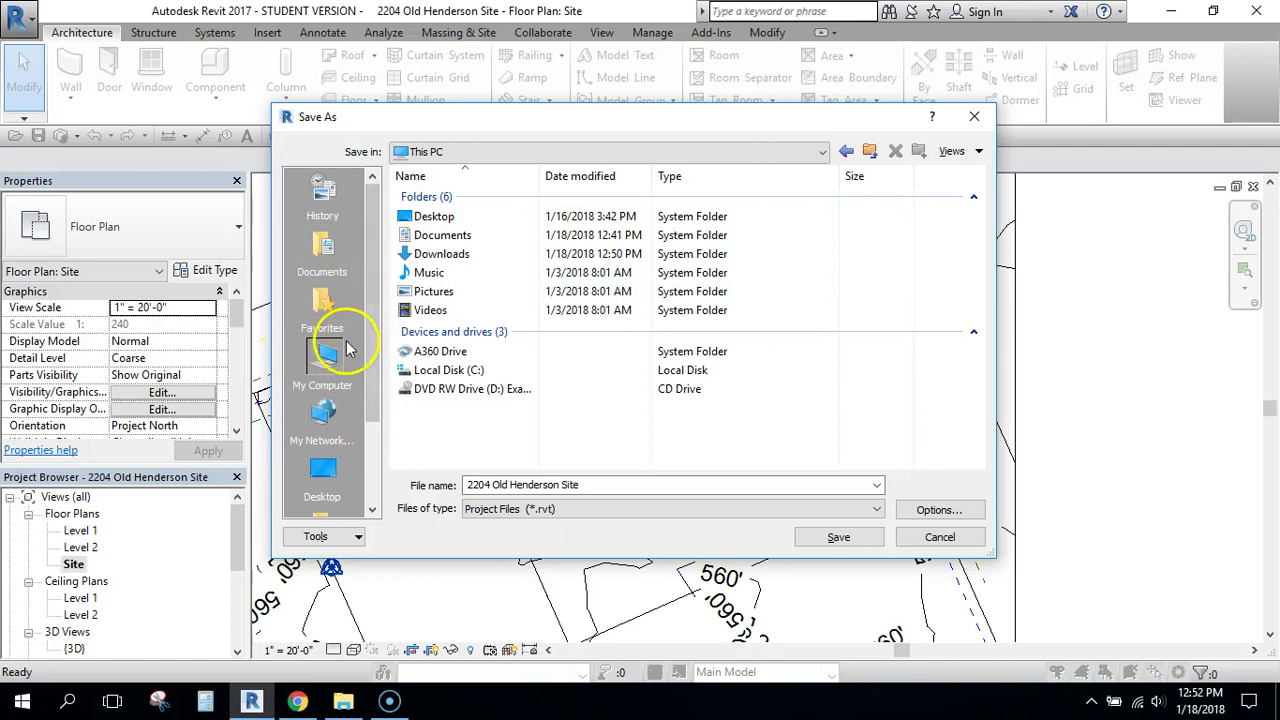
left_click(468, 223)
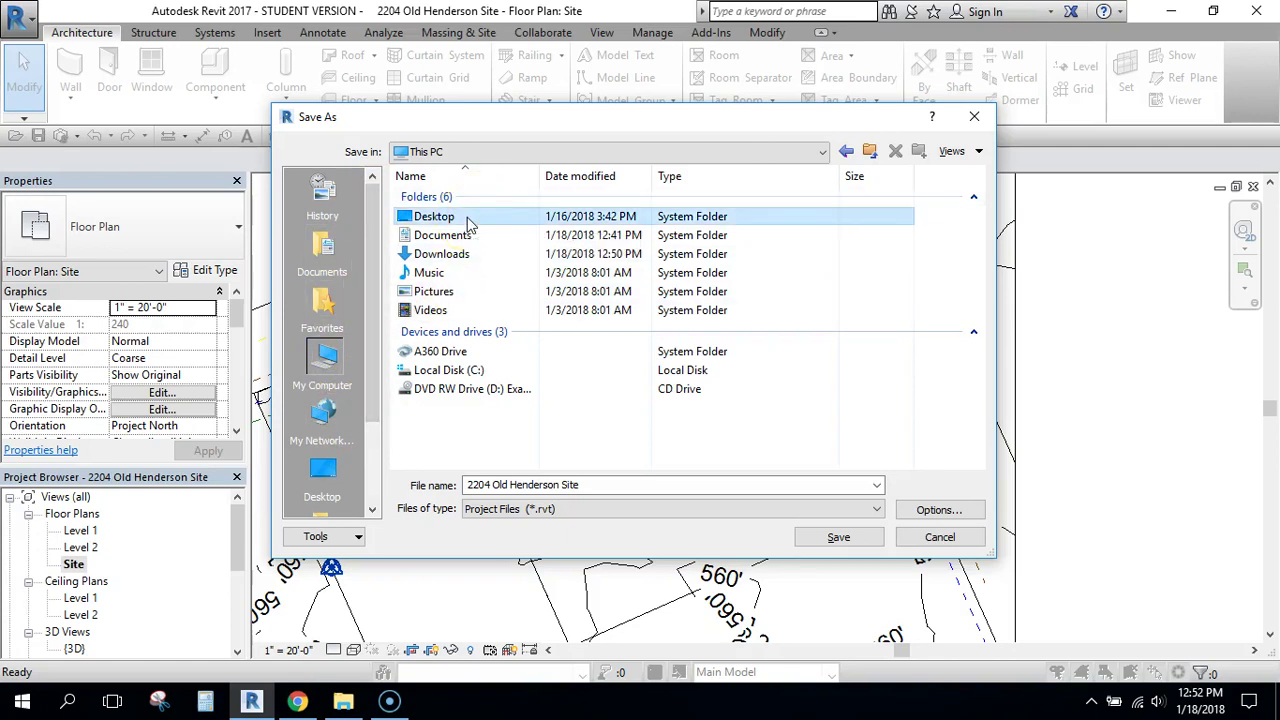
double_click(470, 225)
left_click(484, 240)
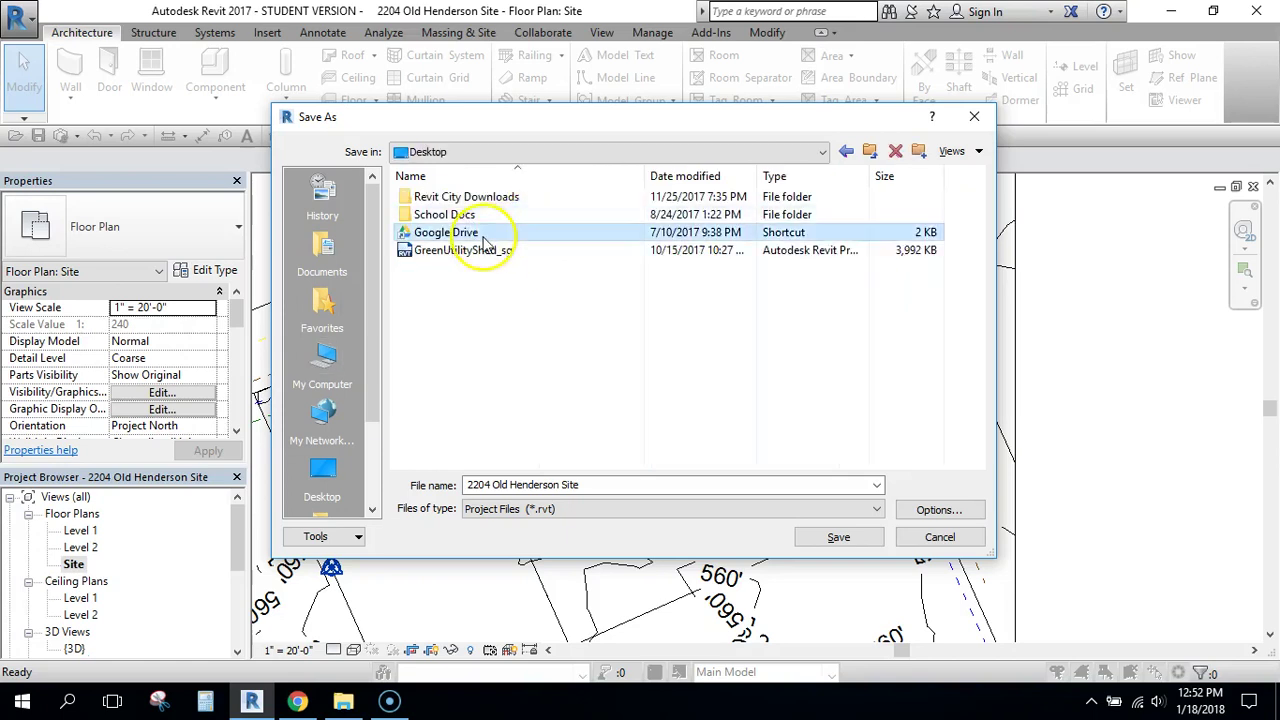
double_click(484, 240)
scroll(563, 343, "down", 2)
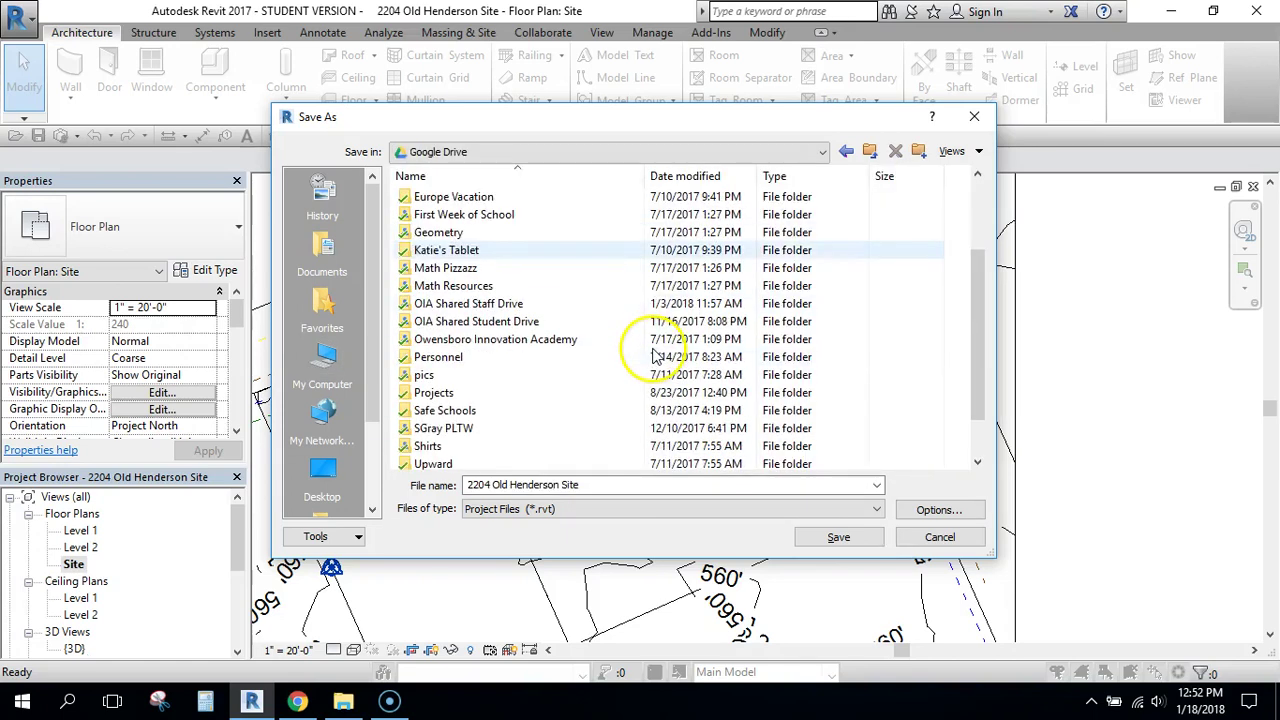
double_click(573, 436)
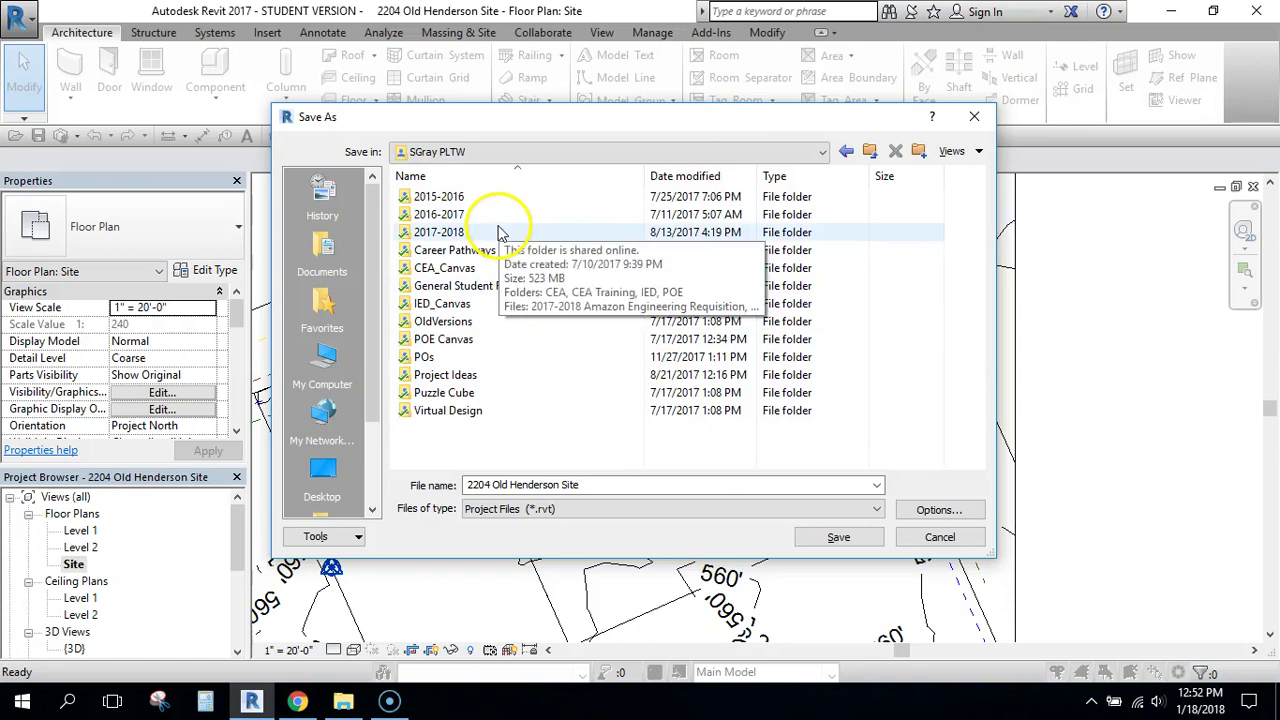
double_click(502, 233)
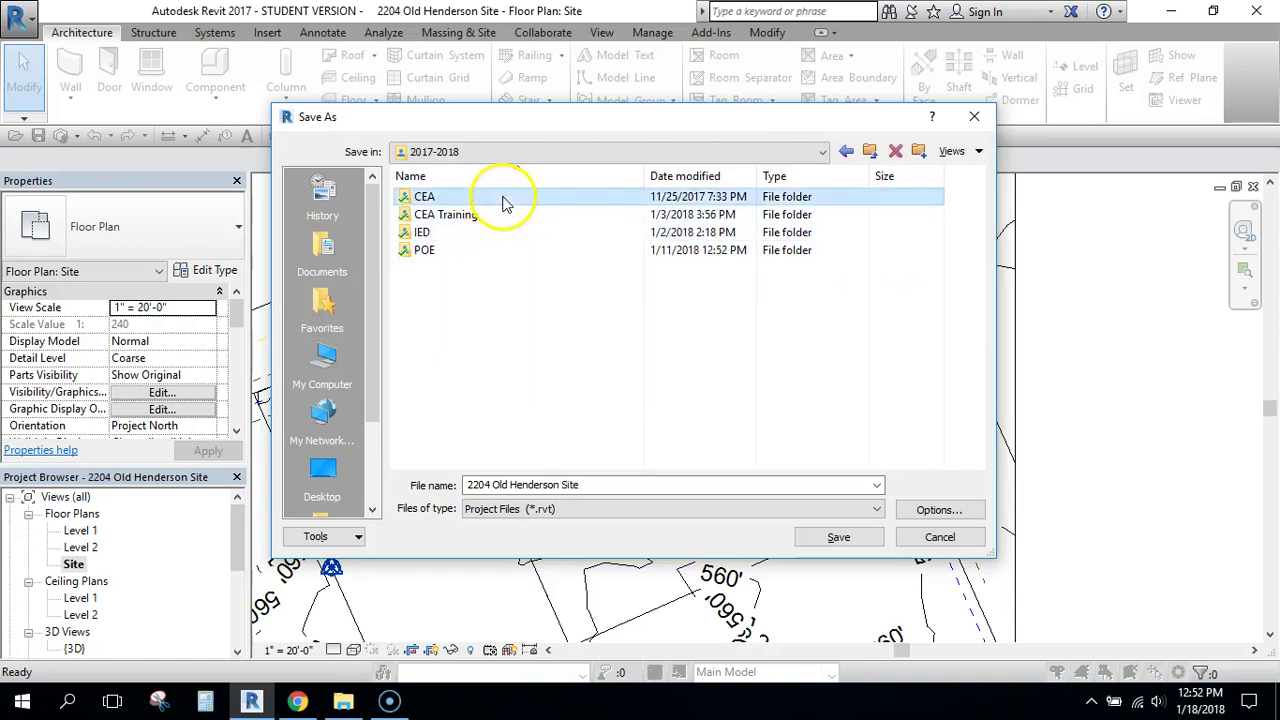
double_click(505, 200)
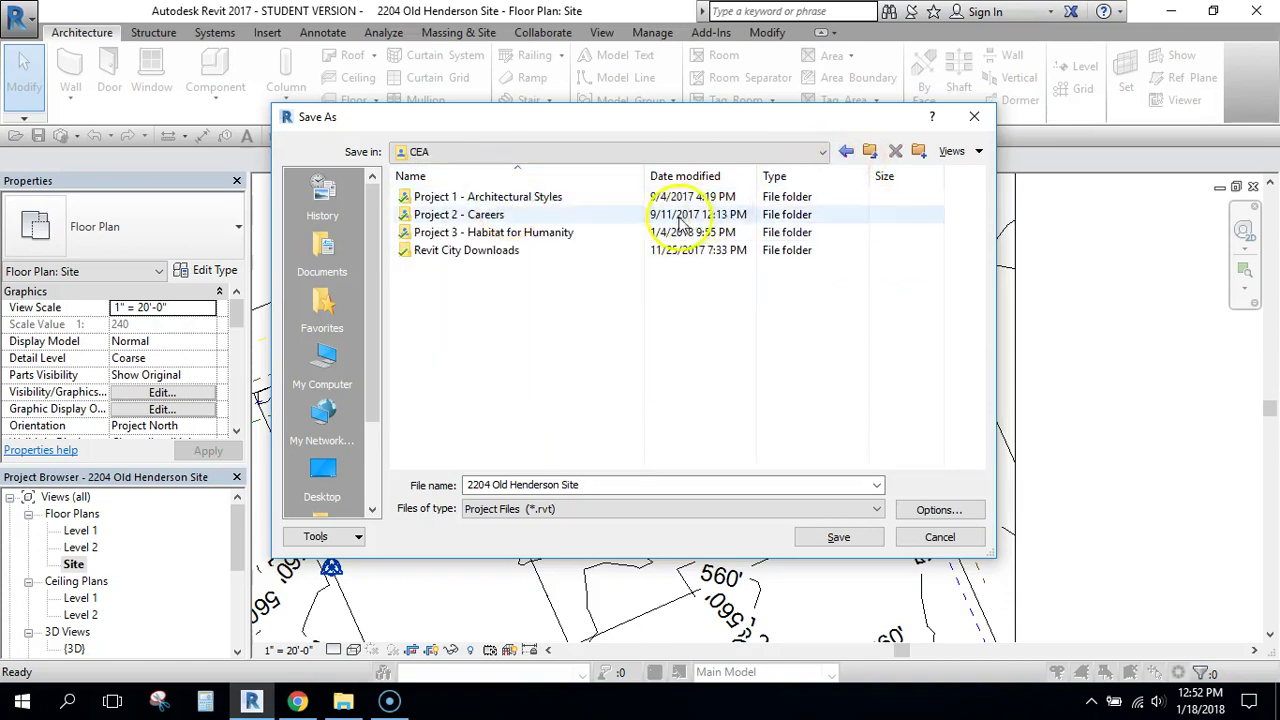
double_click(660, 233)
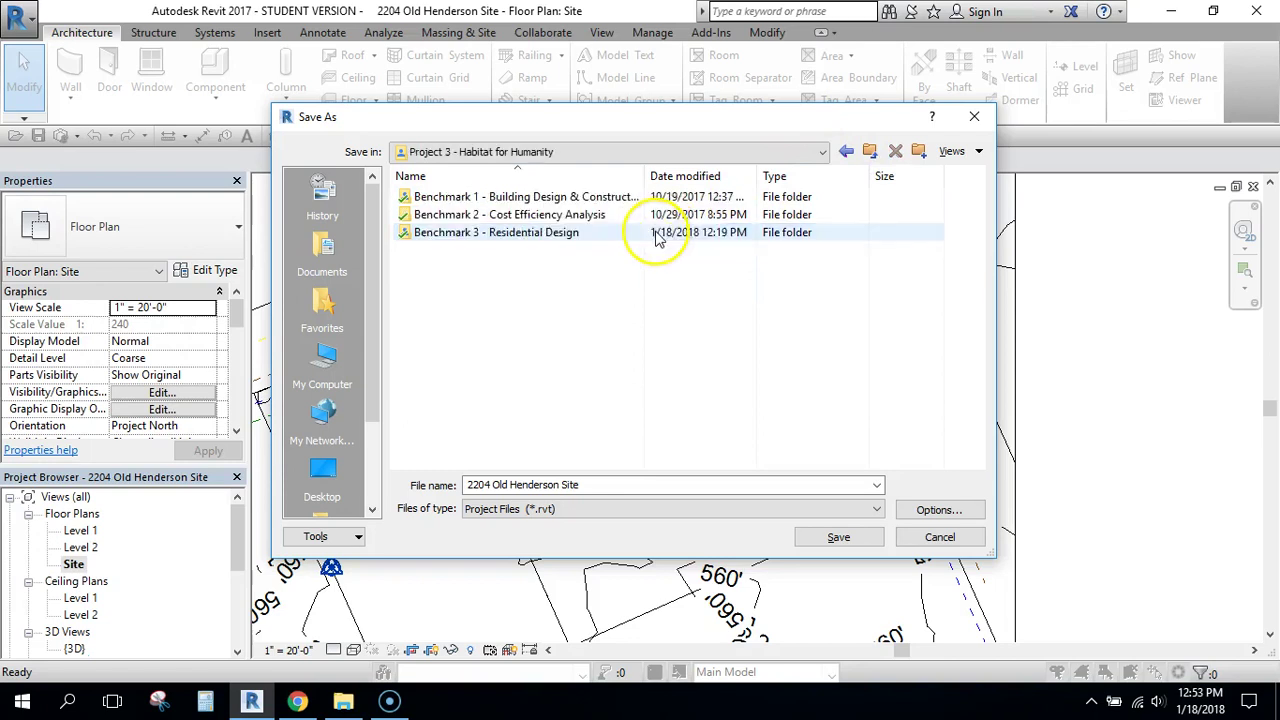
double_click(588, 240)
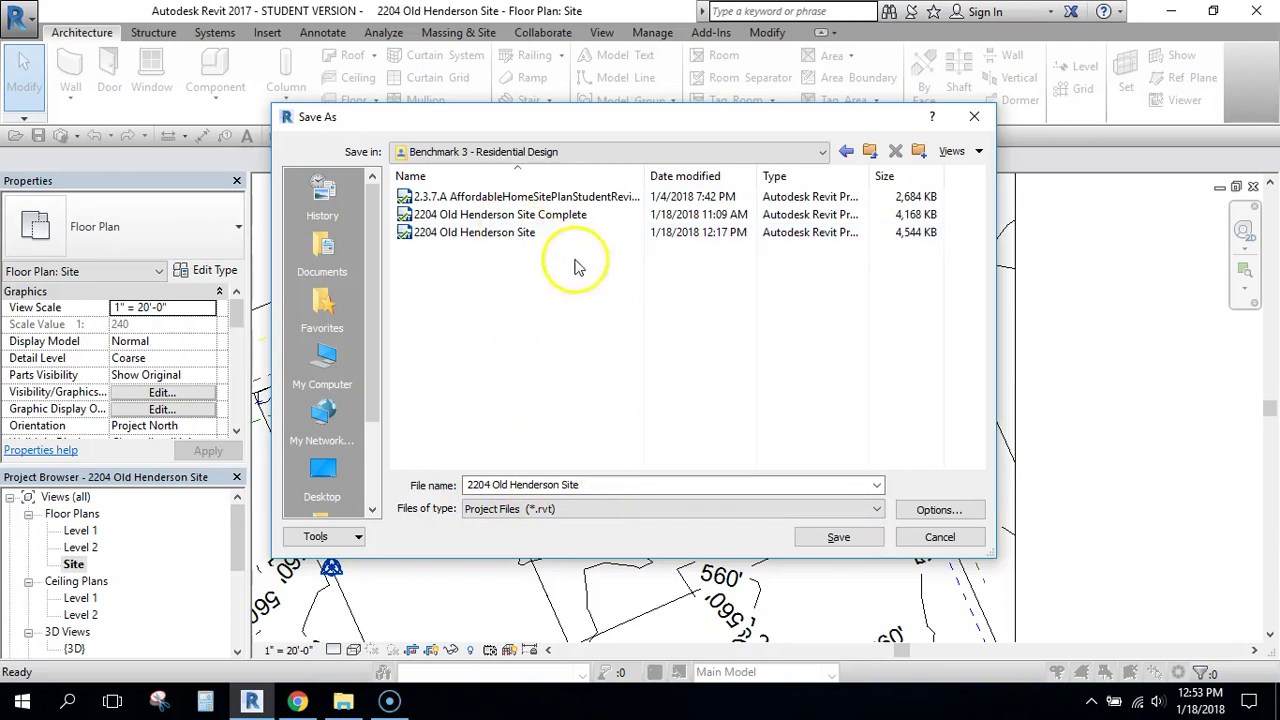
Save the project as Habitat Site, then bring up Manage > Line Styles
left_click(600, 484)
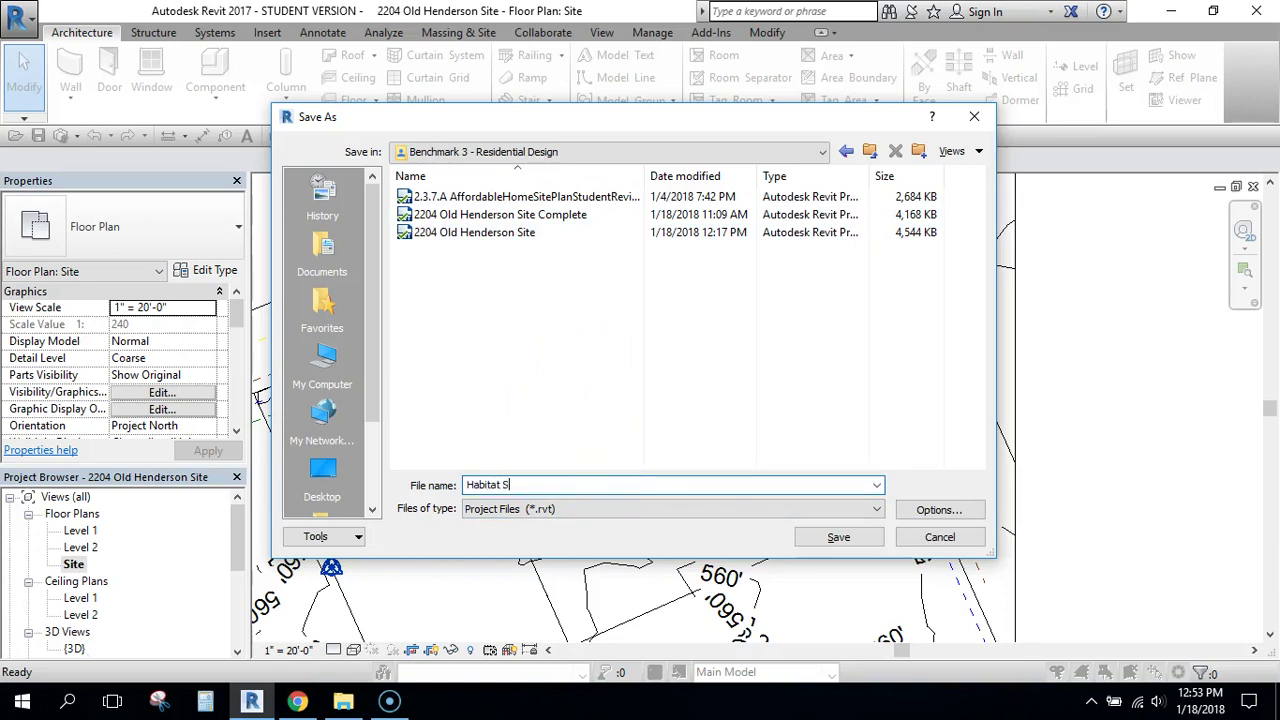
left_click(837, 540)
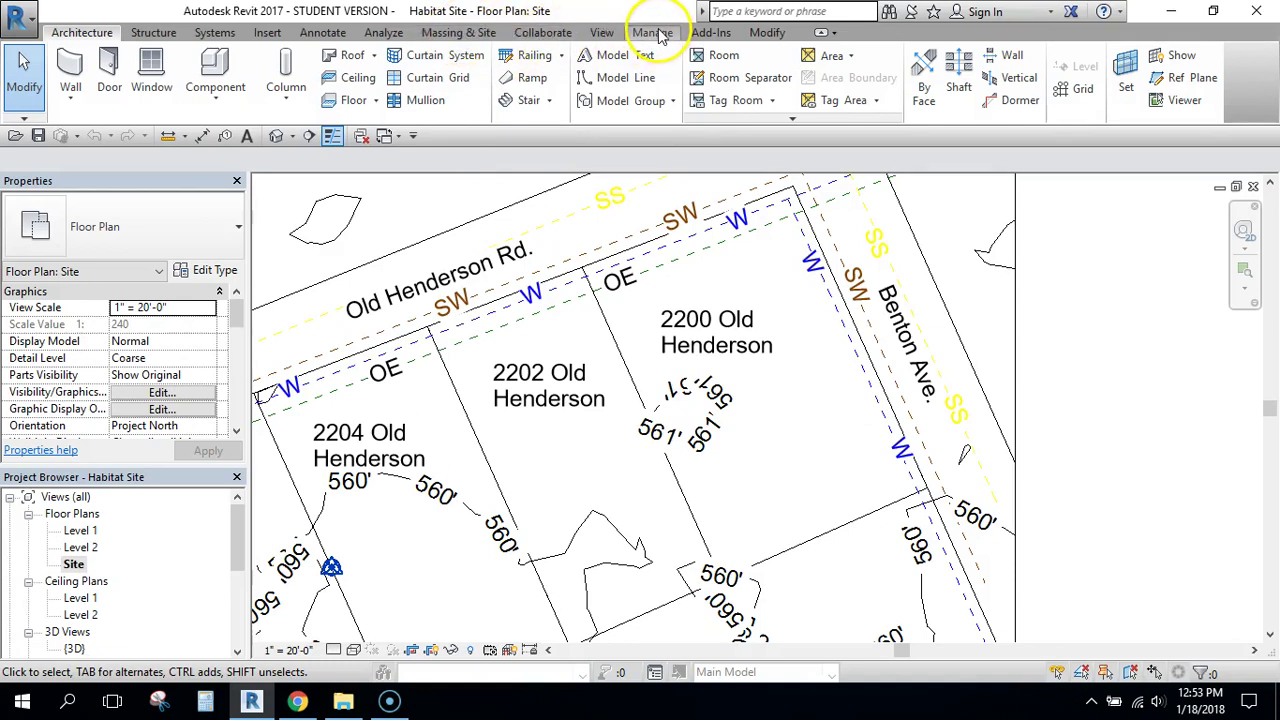
left_click(652, 33)
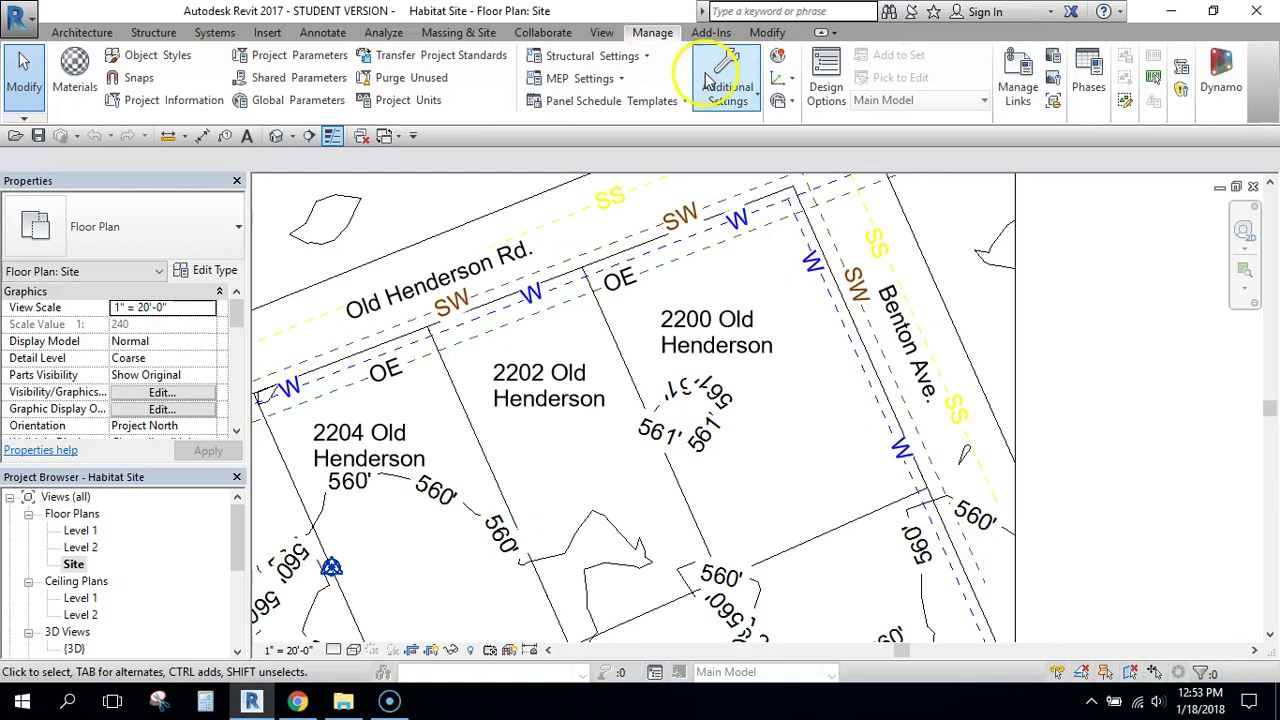
left_click(733, 88)
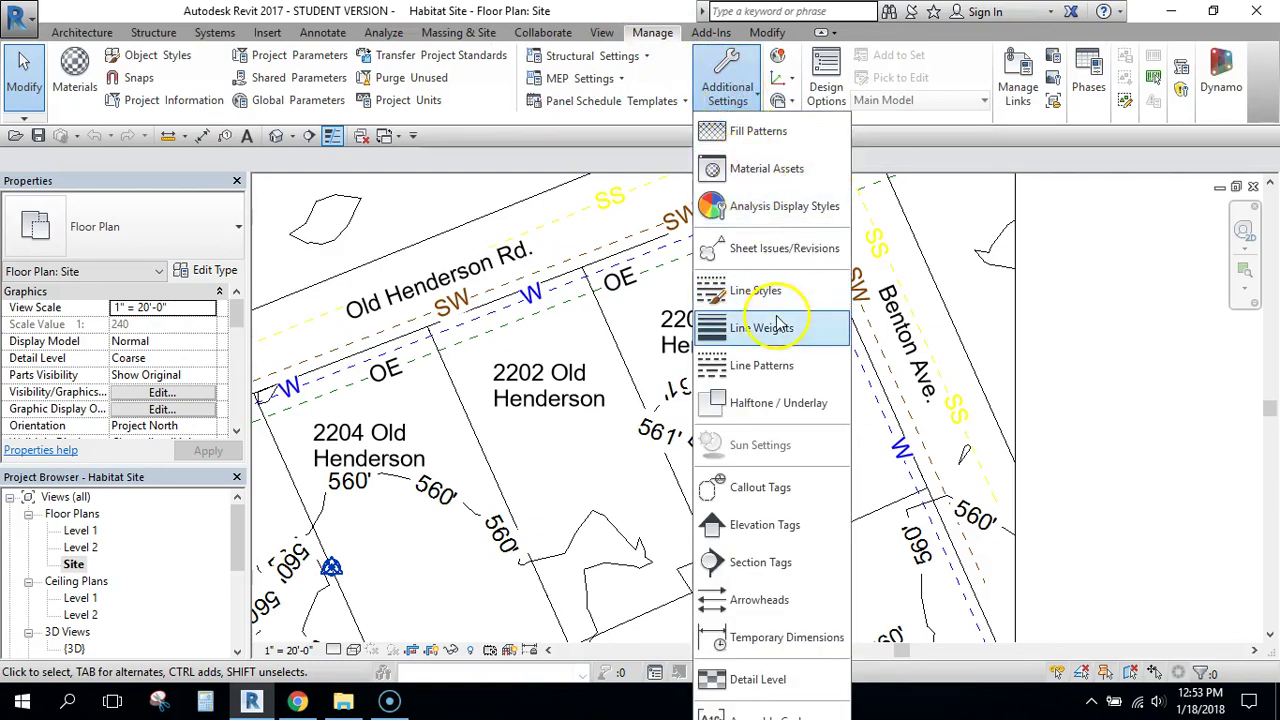
left_click(758, 291)
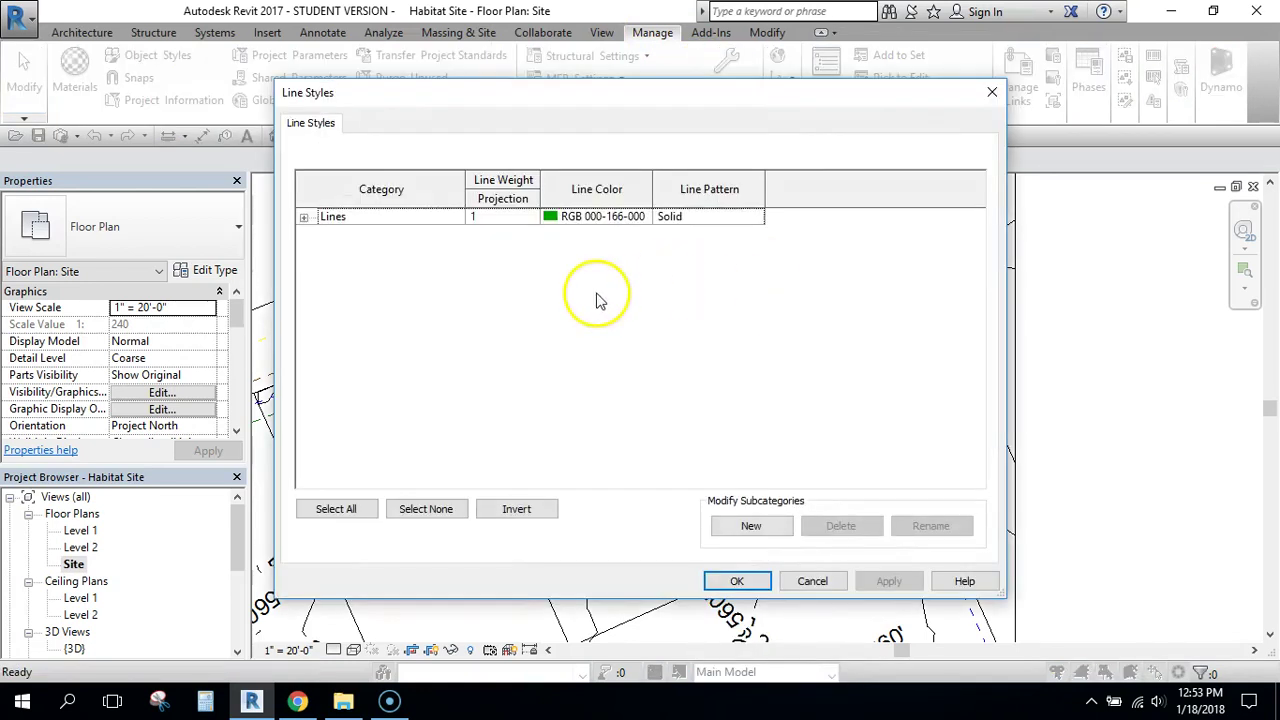
Create a Setback Line subcategory under Lines with a red line colour
left_click(749, 526)
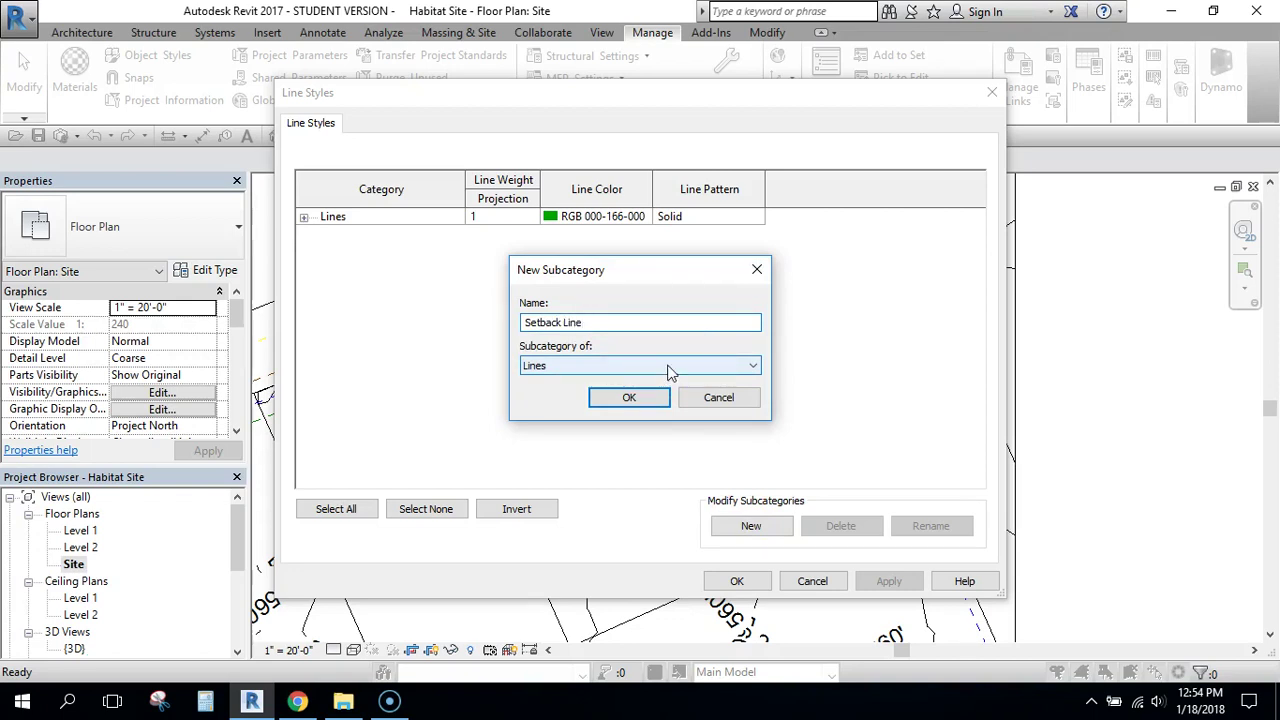
left_click(629, 397)
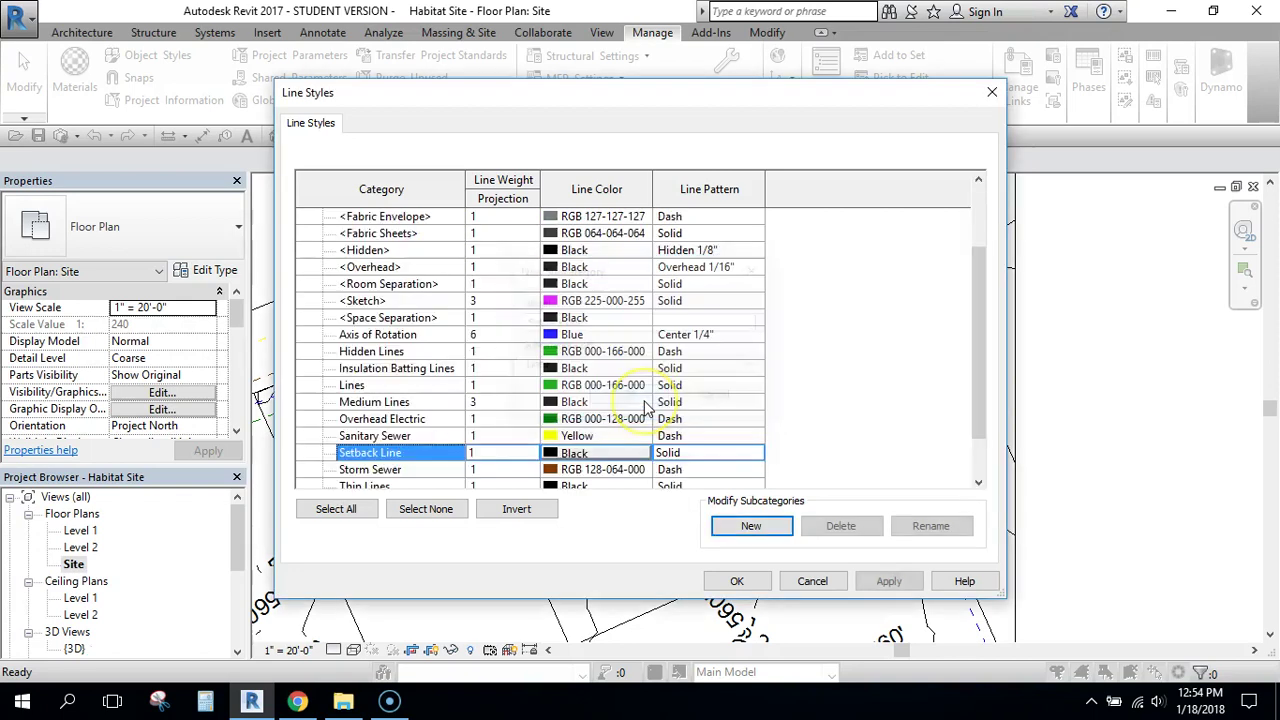
left_click(616, 455)
left_click(615, 455)
left_click(469, 362)
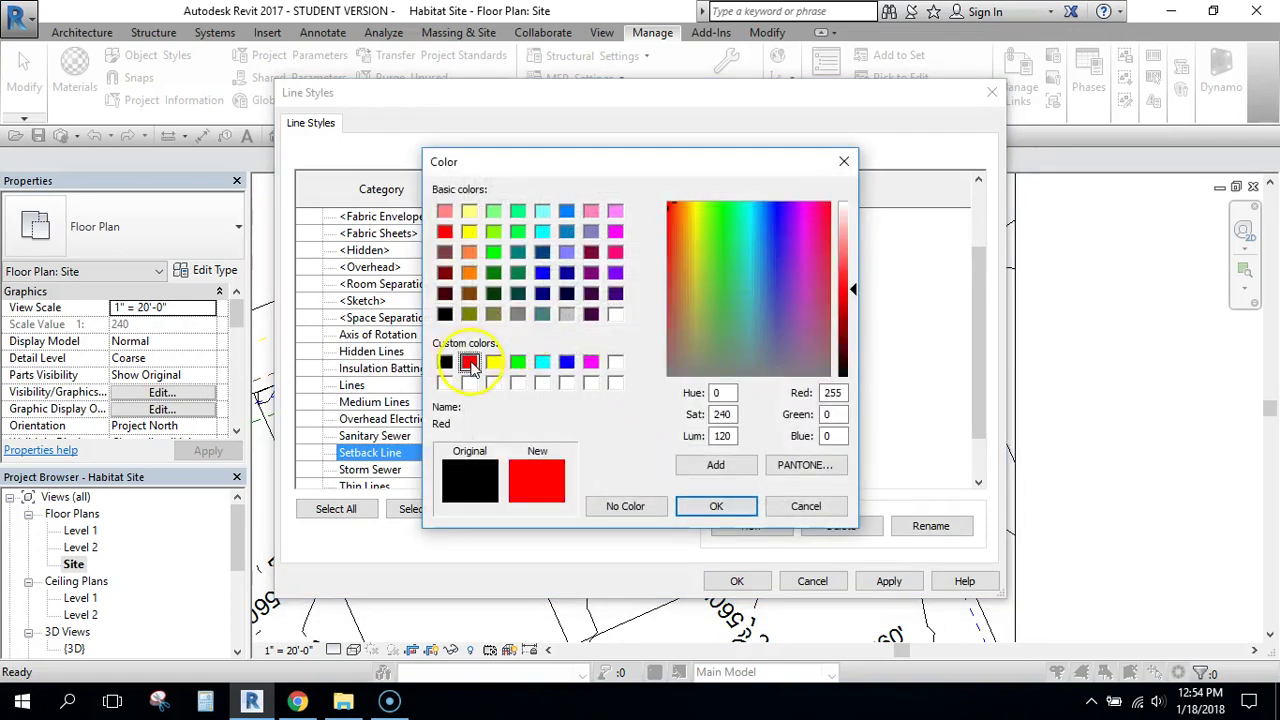
left_click(712, 507)
Give Setback Line the Dash line pattern and apply the line style changes
left_click(736, 453)
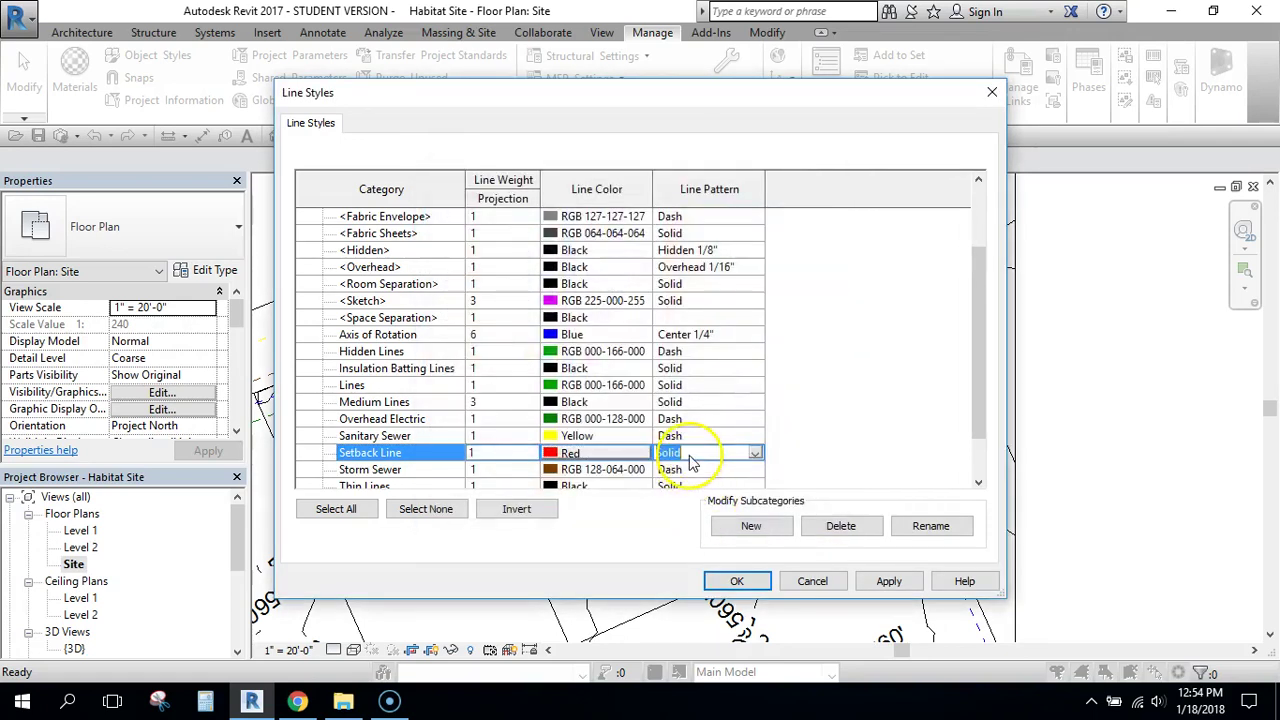
left_click(755, 453)
scroll(742, 503, "down", 4)
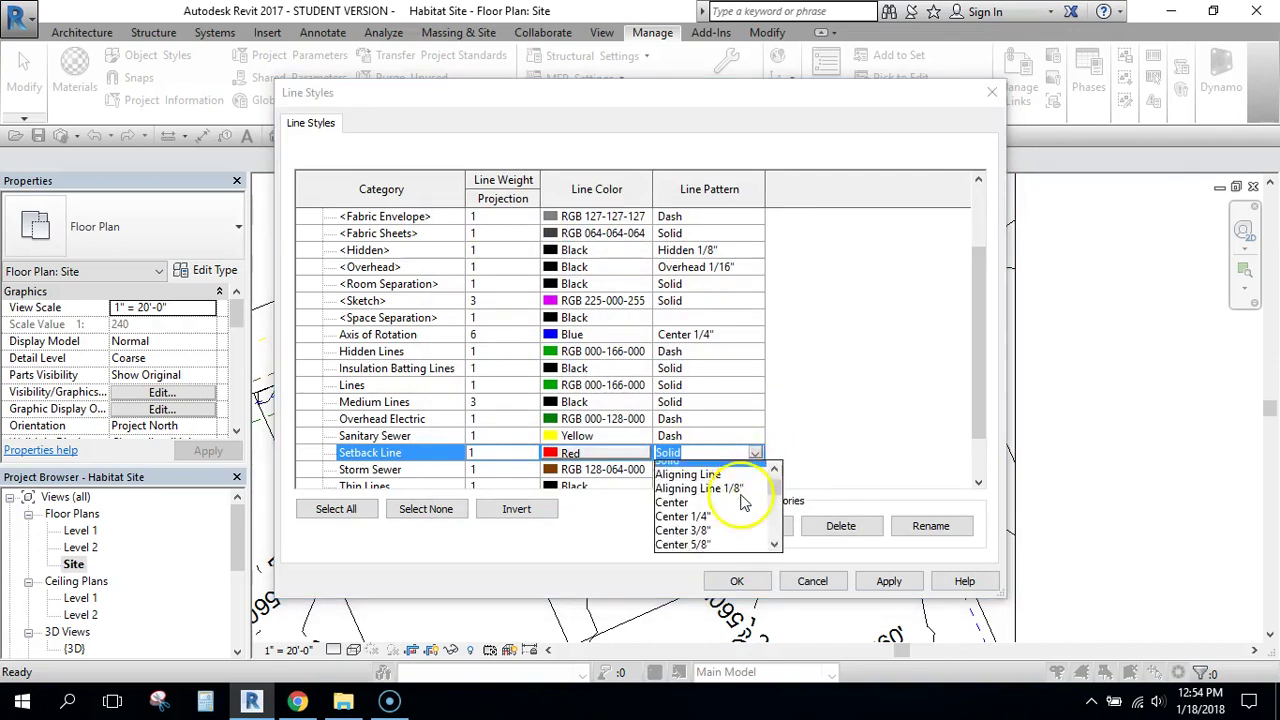
scroll(740, 503, "up", 1)
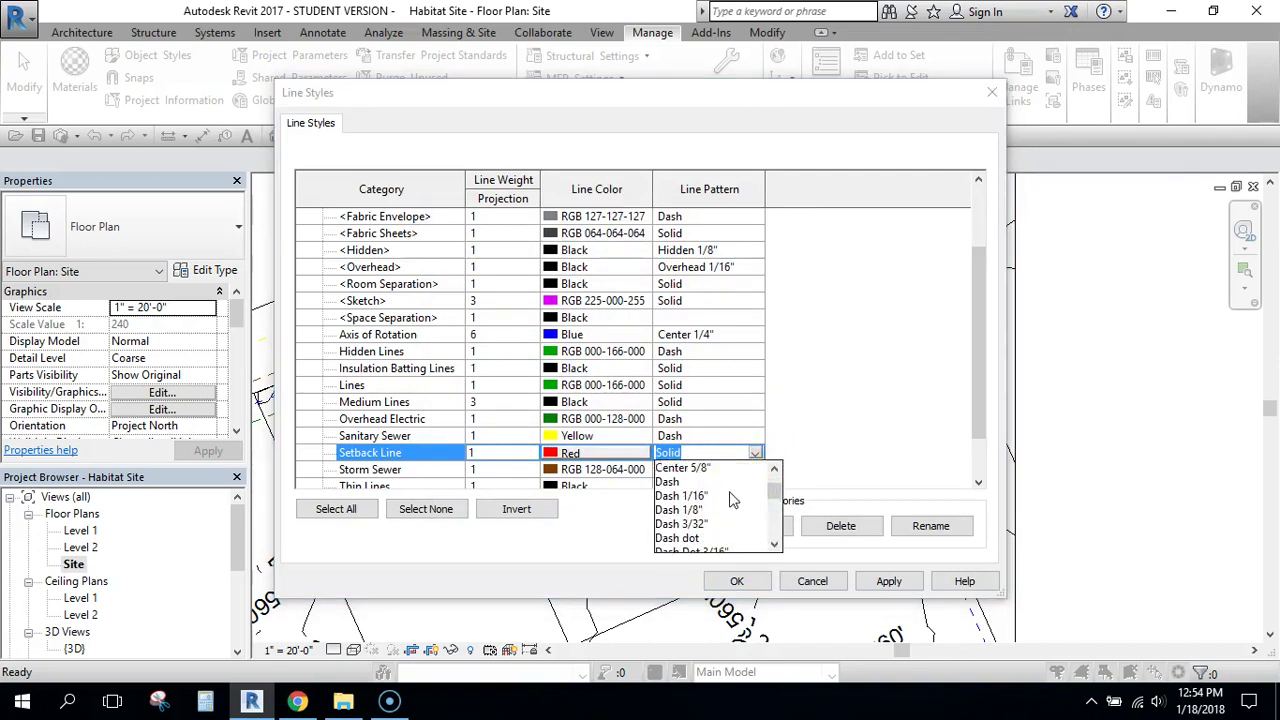
left_click(730, 484)
left_click(889, 582)
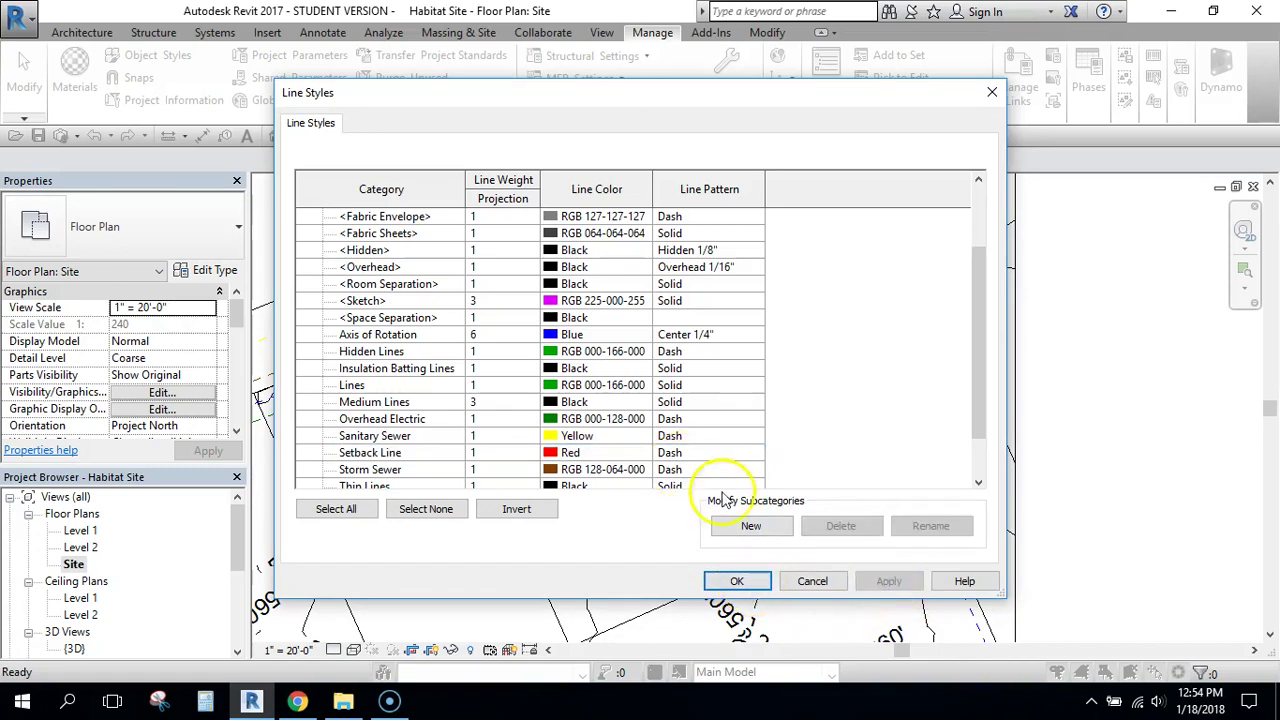
left_click(781, 581)
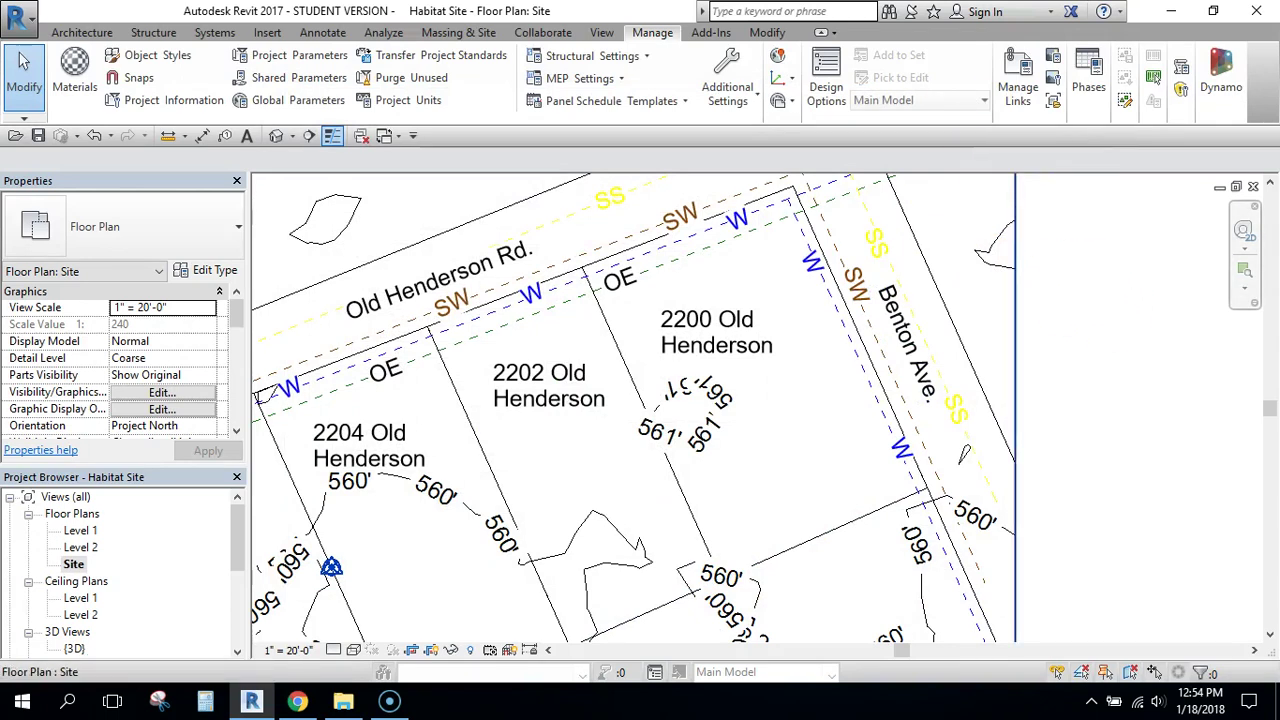
Set Setback Line as the Detail Line style and activate Offset with copying
left_click(324, 33)
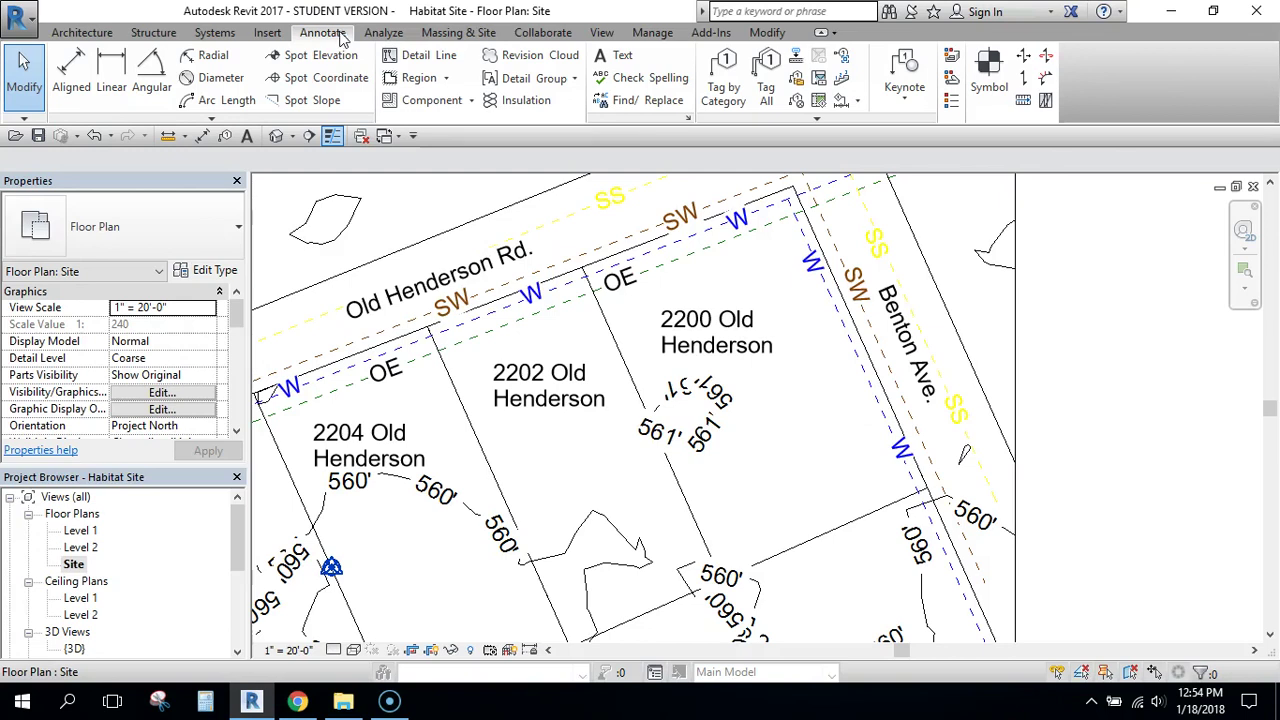
left_click(603, 193)
left_click(358, 57)
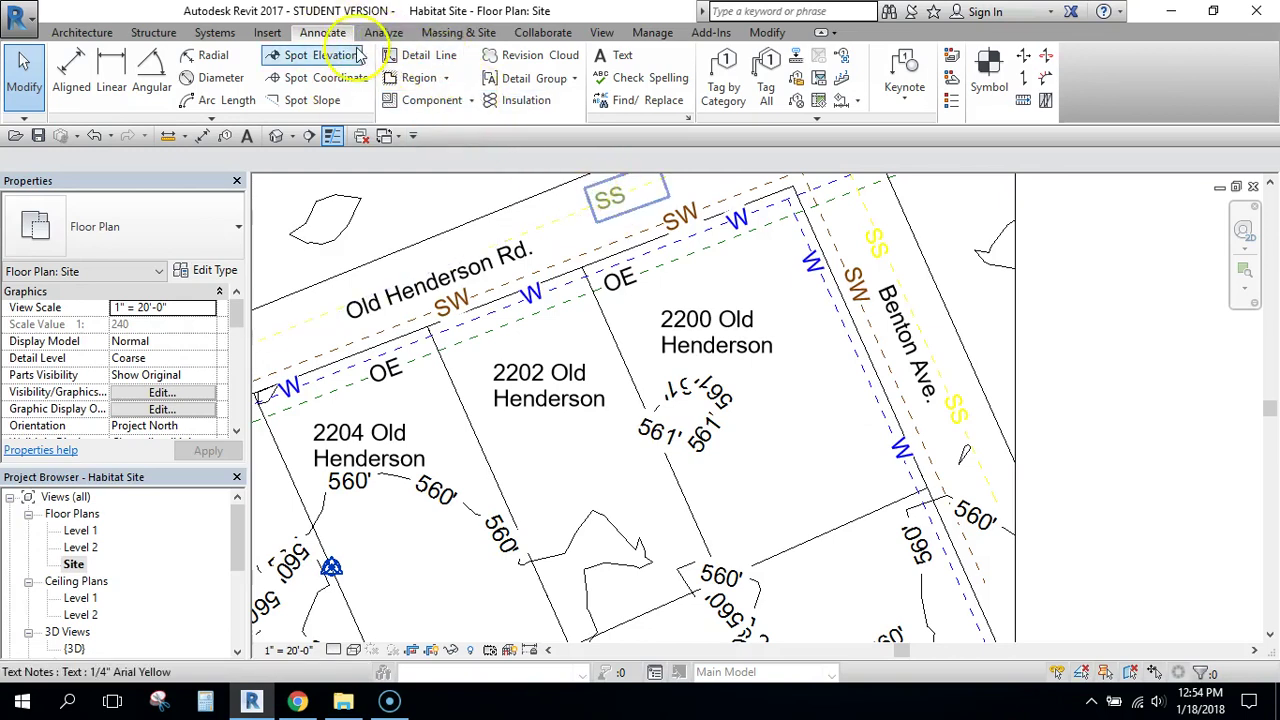
left_click(424, 57)
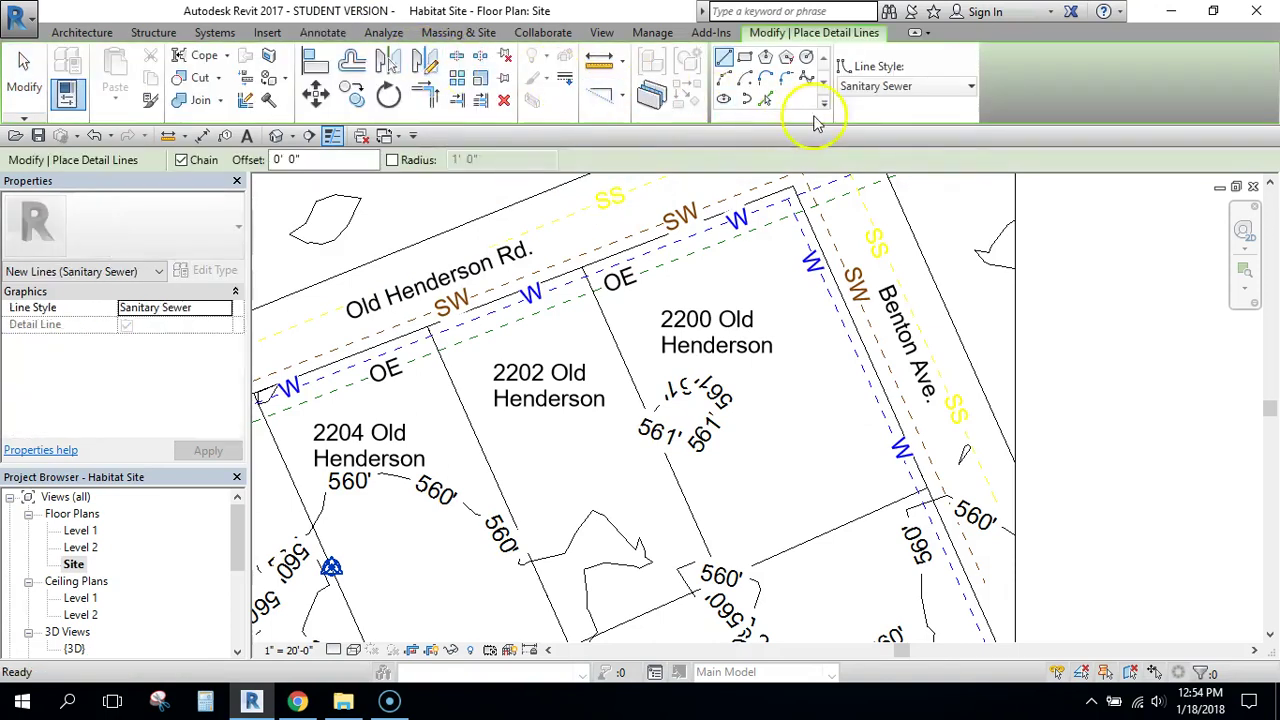
left_click(930, 87)
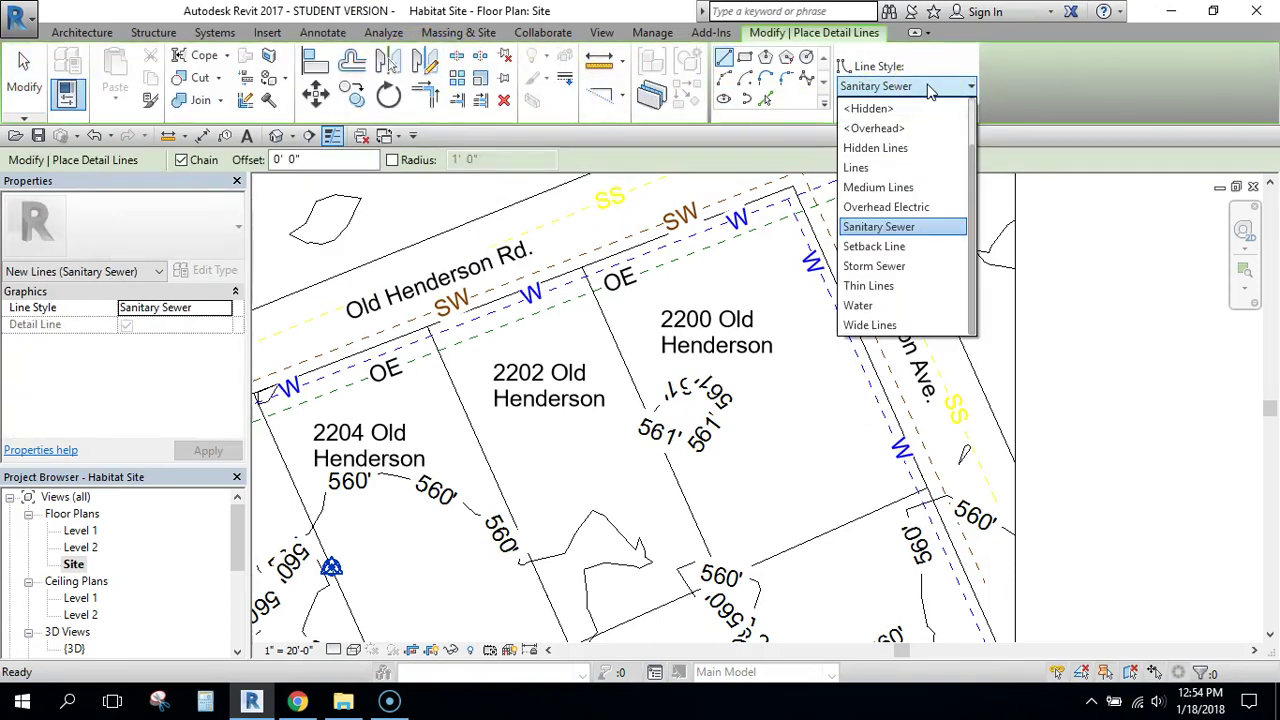
left_click(919, 256)
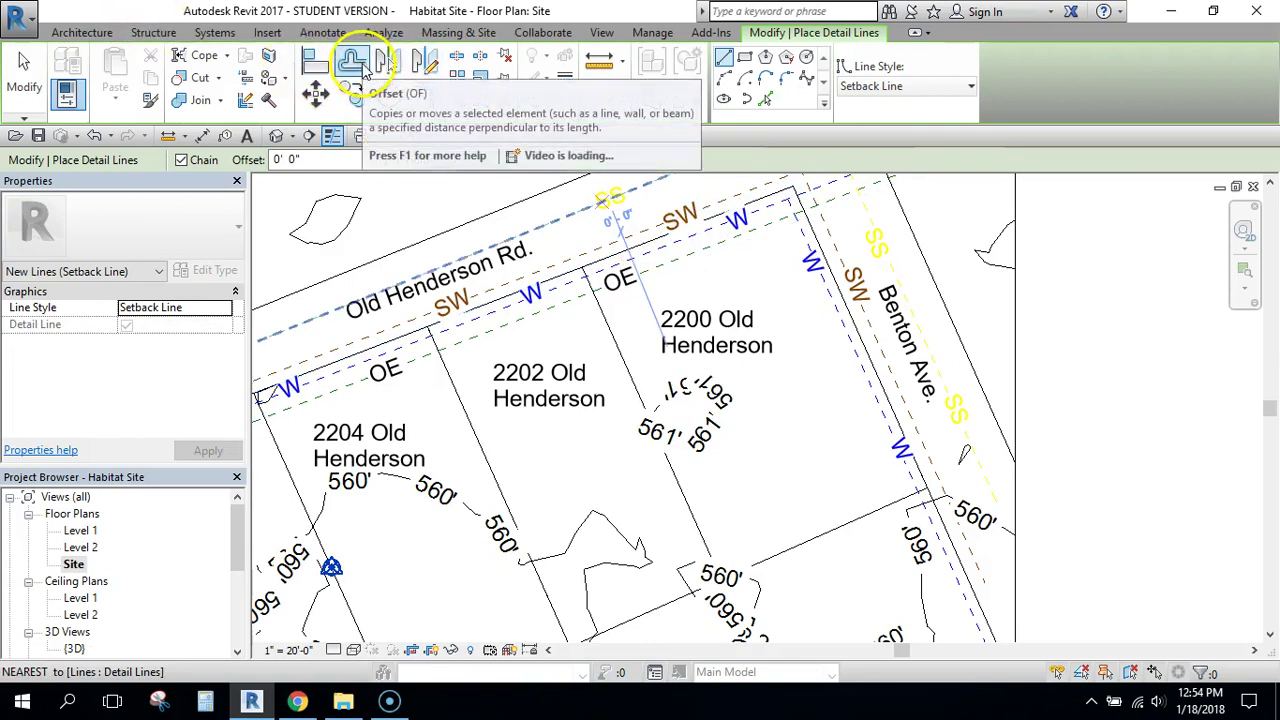
left_click(358, 64)
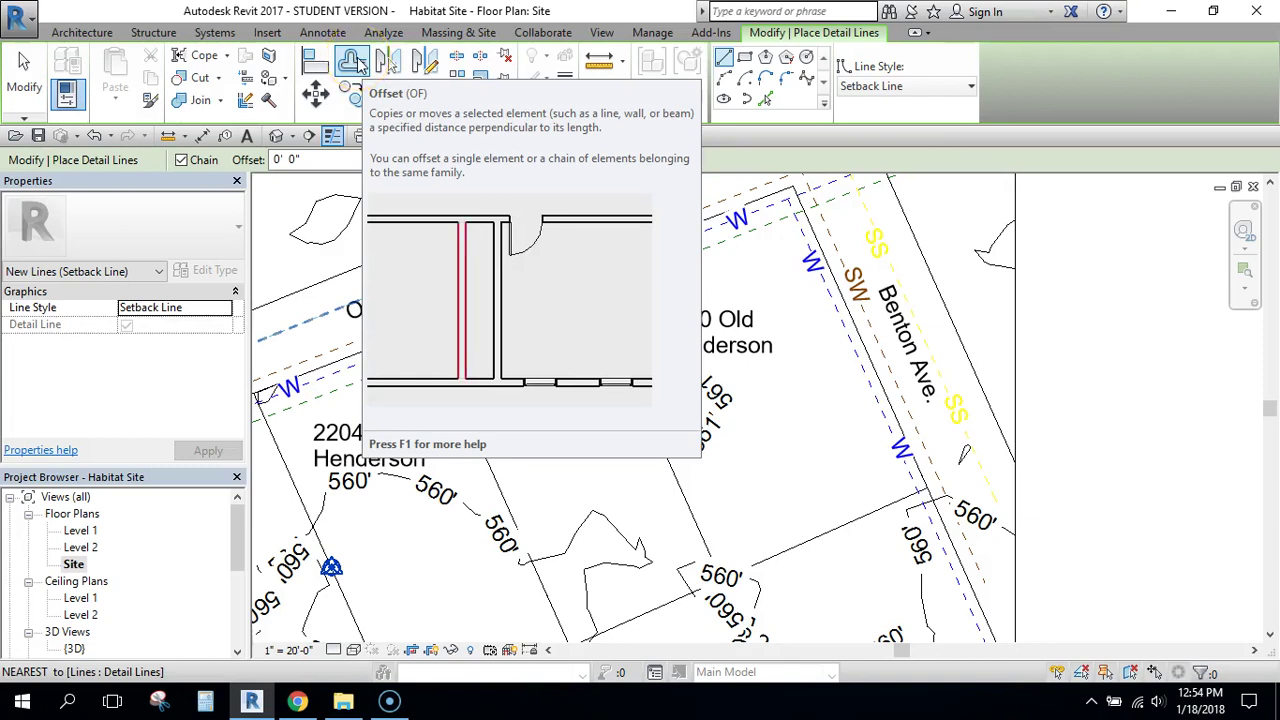
left_click(356, 62)
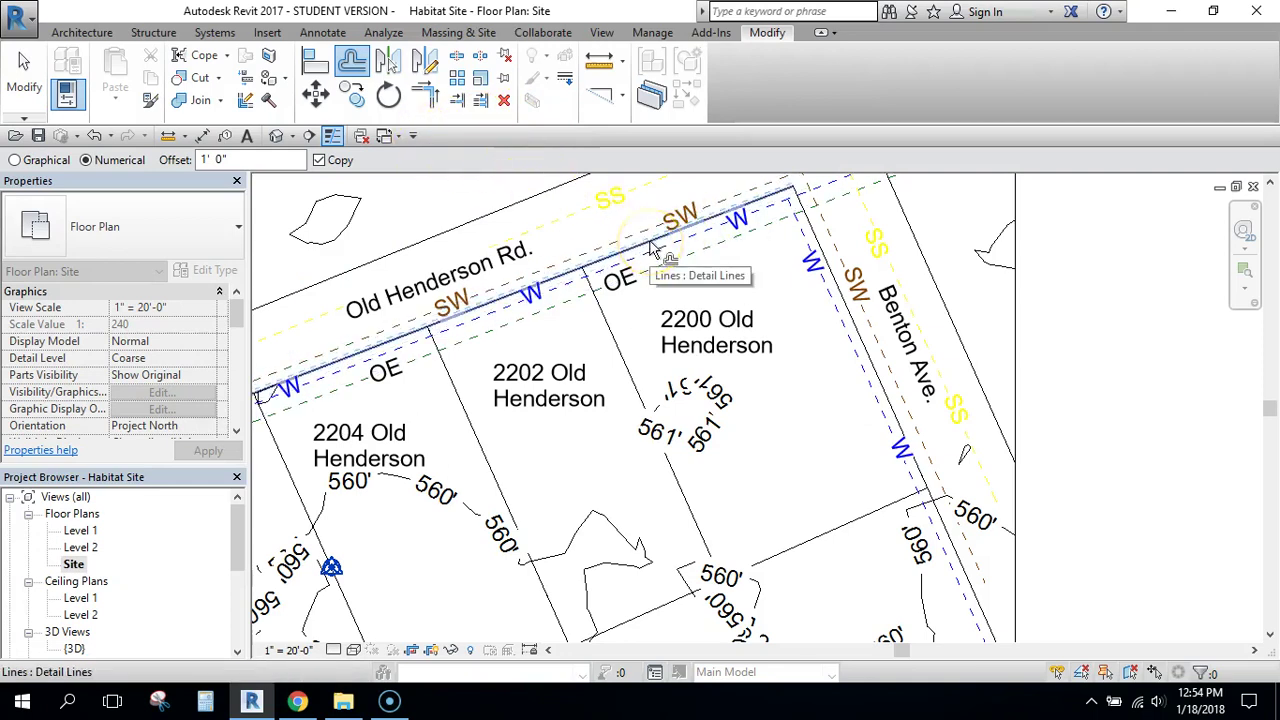
Copy the Old Henderson Rd. and Benton Ave. lines 25' 0" inward as setback lines
left_click(519, 200)
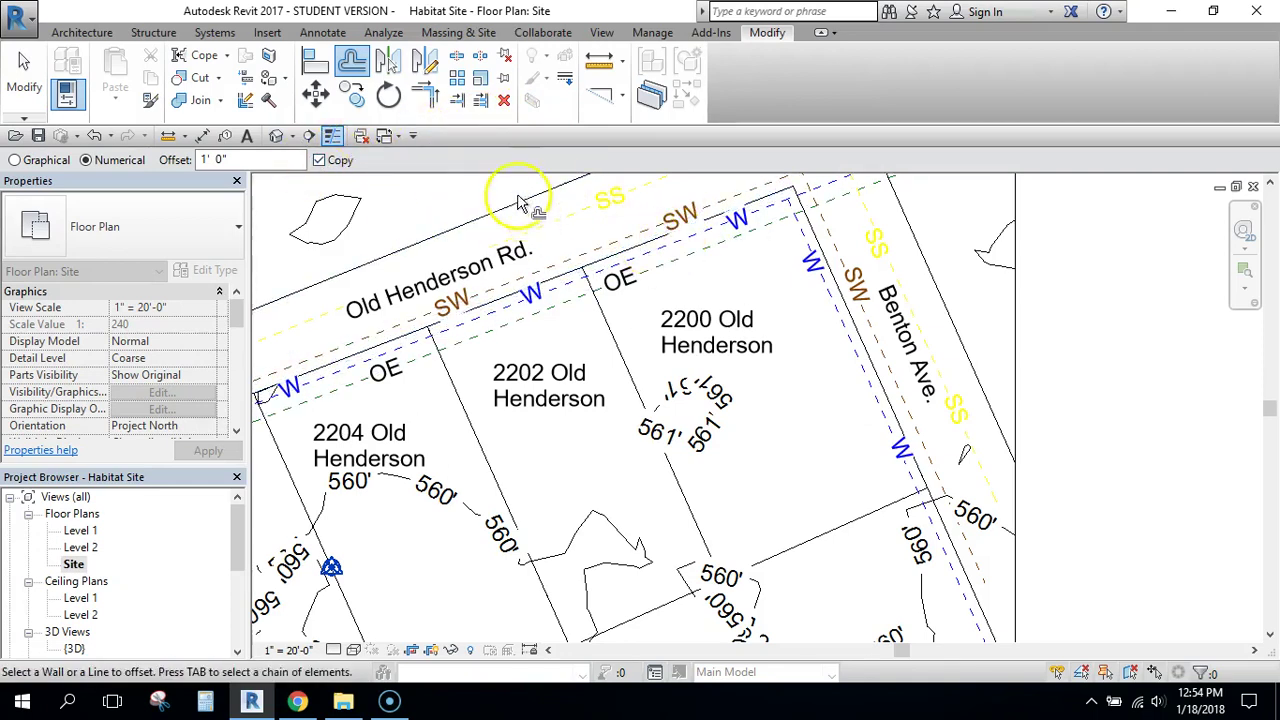
left_click(224, 160)
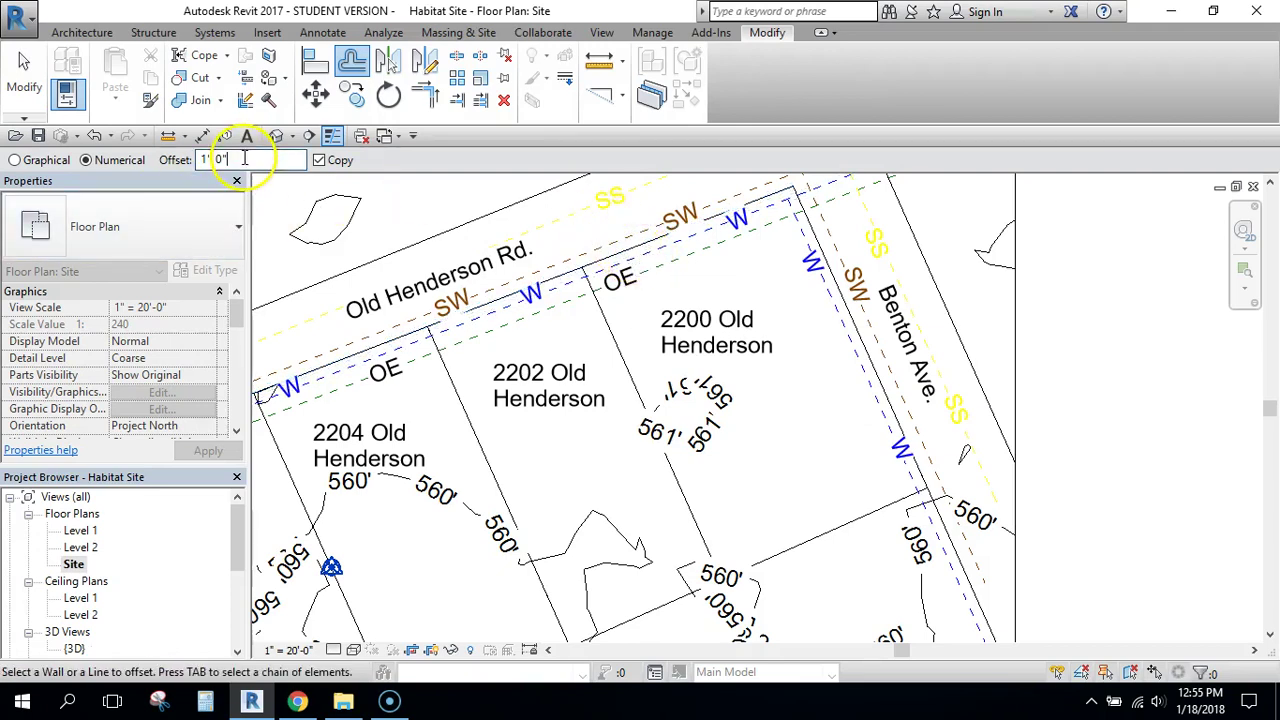
left_click_drag(250, 160, 200, 160)
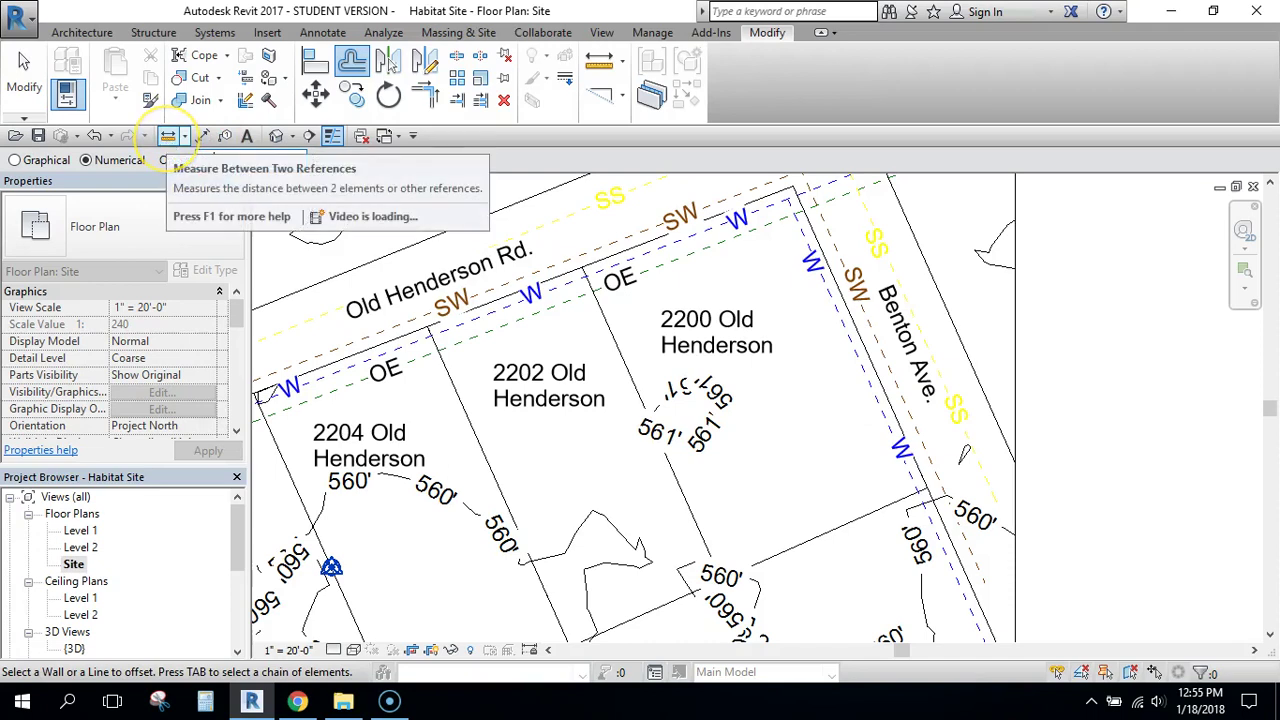
type("25' 0\"")
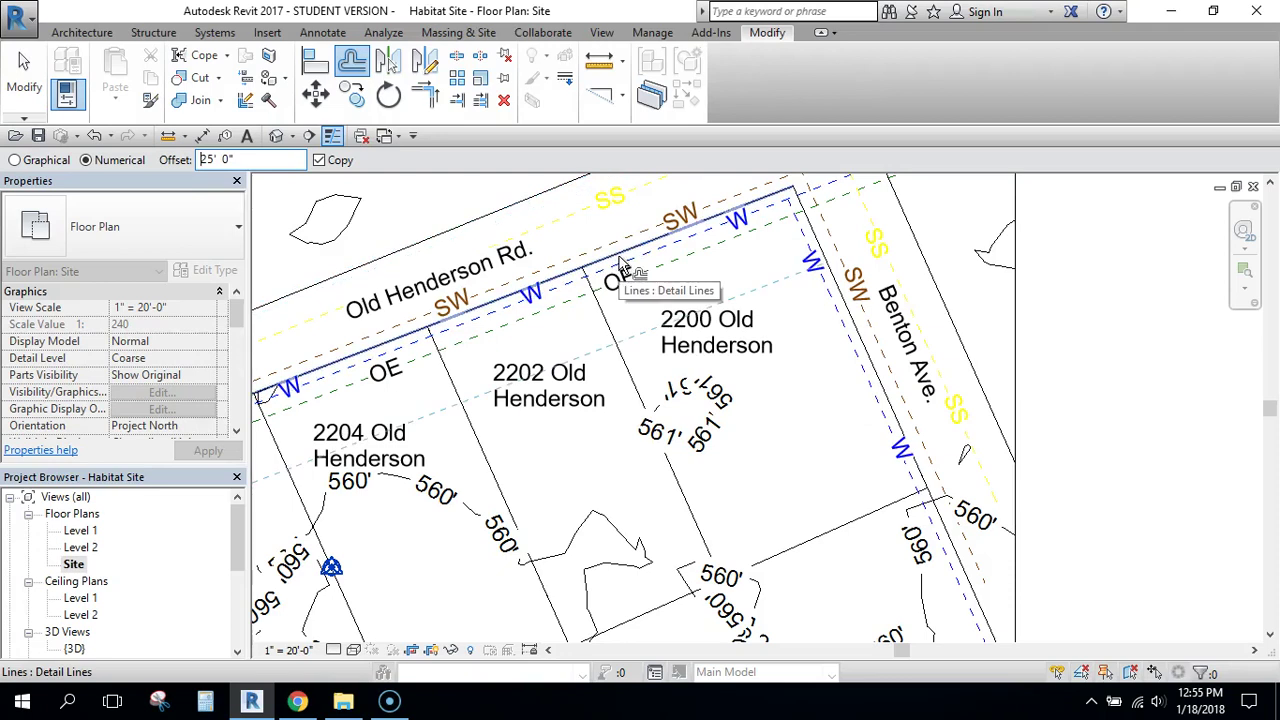
left_click(620, 262)
left_click(835, 298)
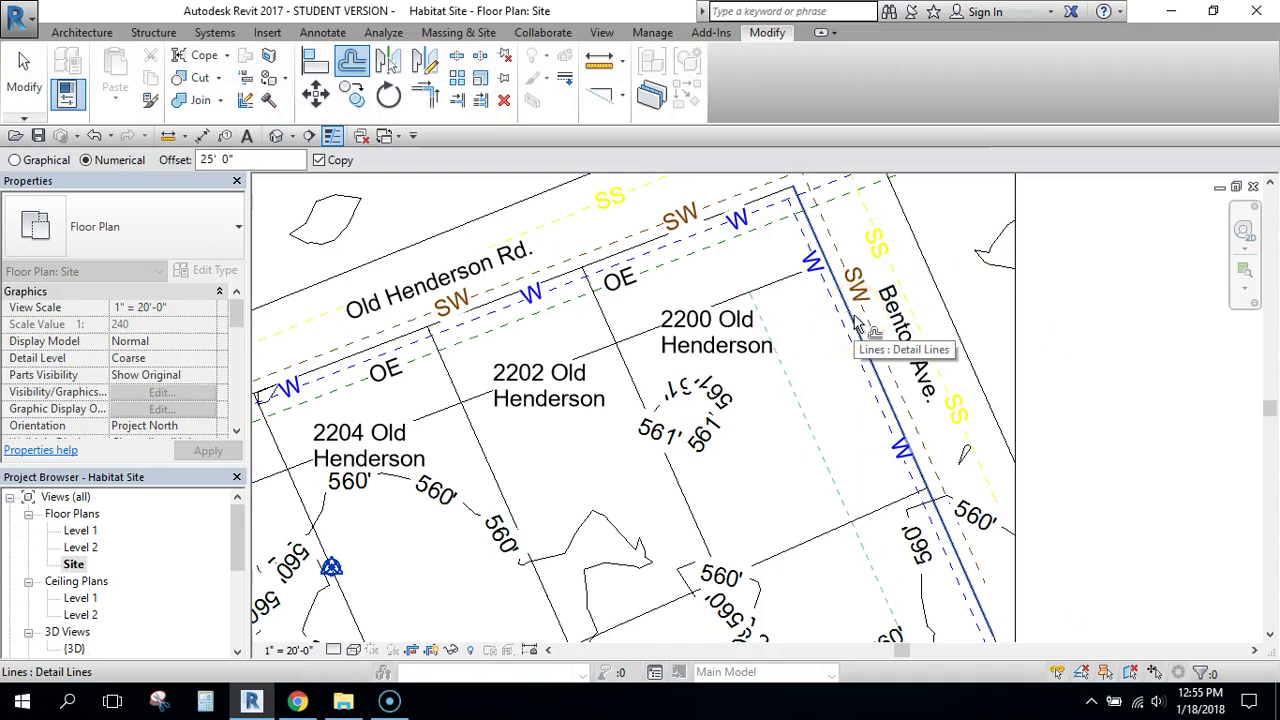
left_click(815, 483)
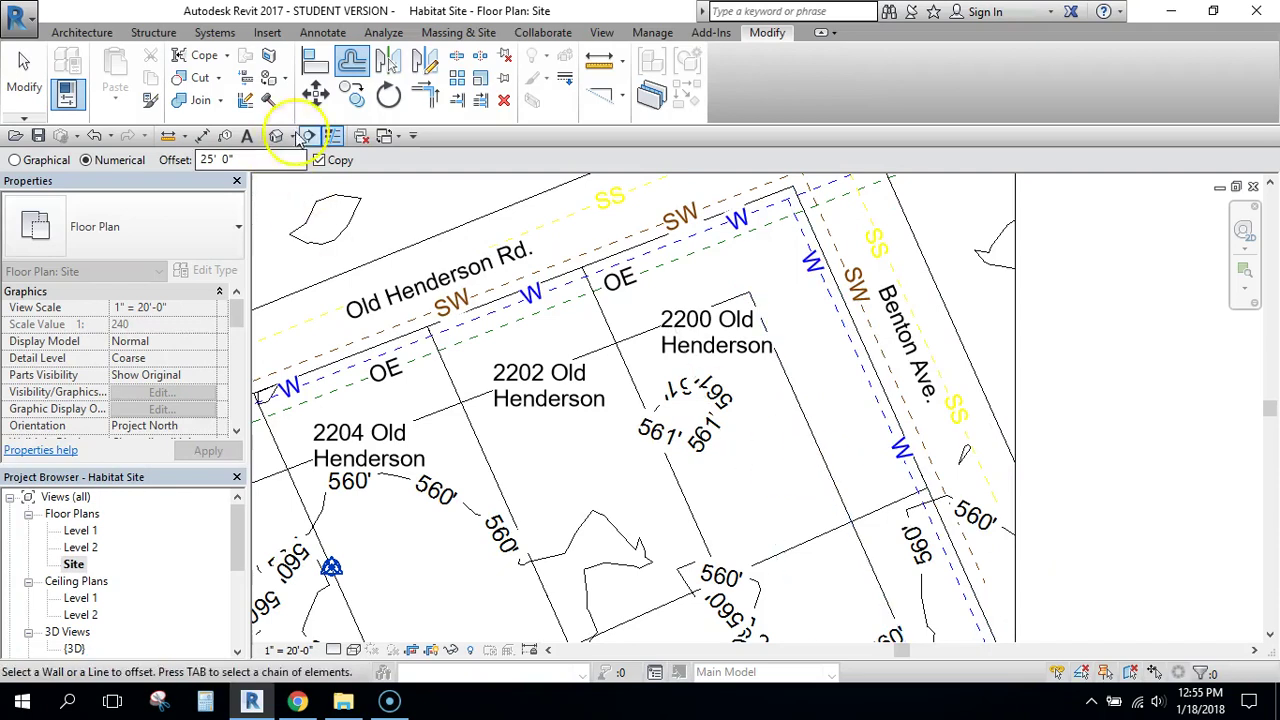
Copy two property lines, including the rear one, 10' 0" inward, then exit Offset
left_click_drag(235, 160, 141, 160)
type("10")
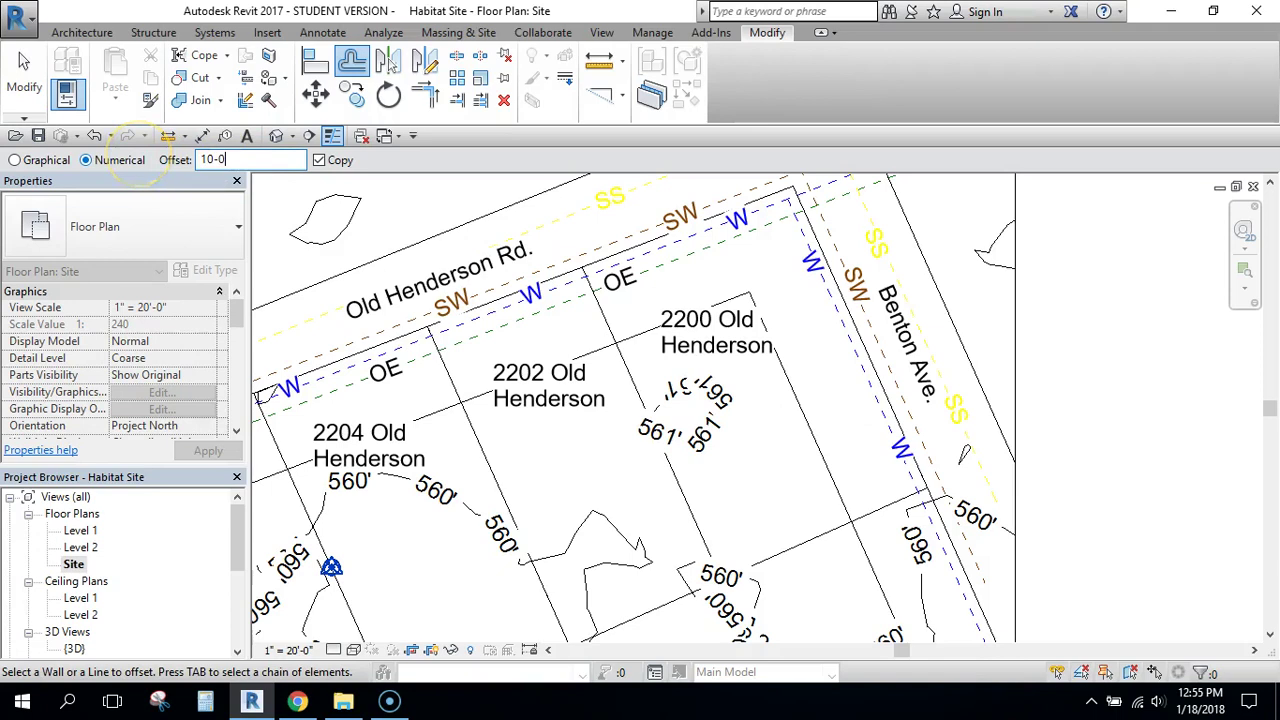
type("-0")
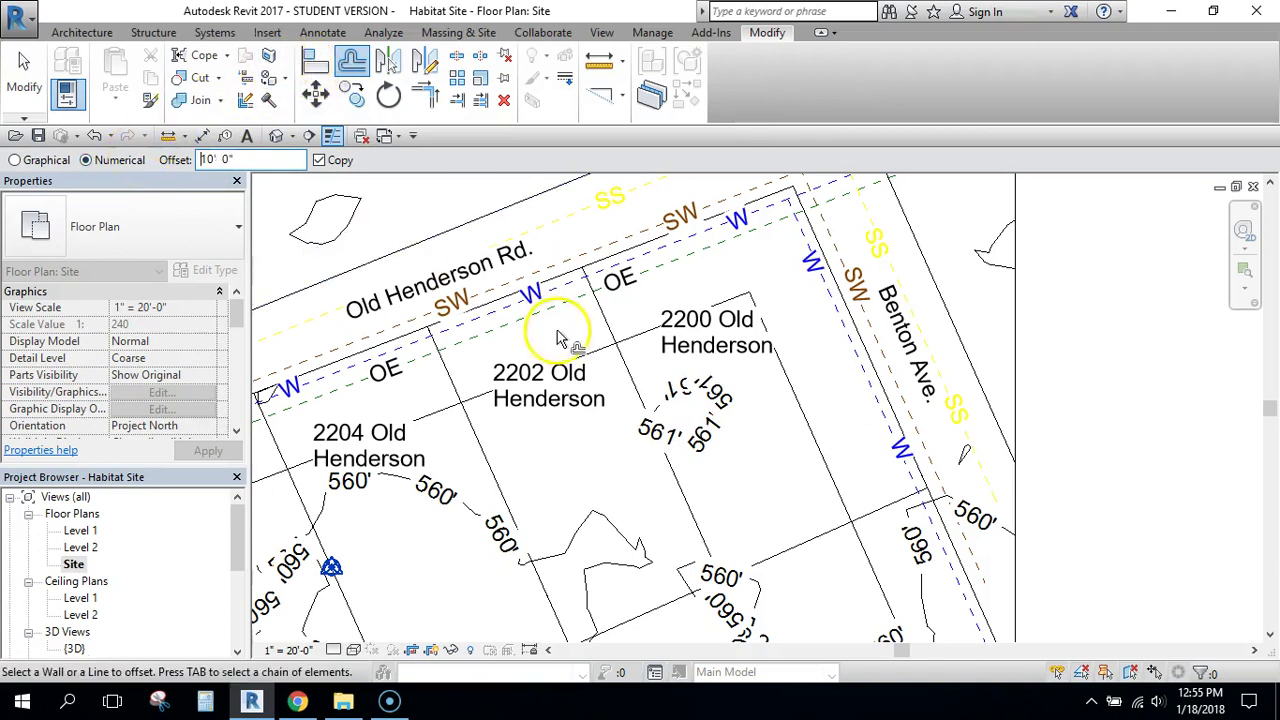
left_click(640, 383)
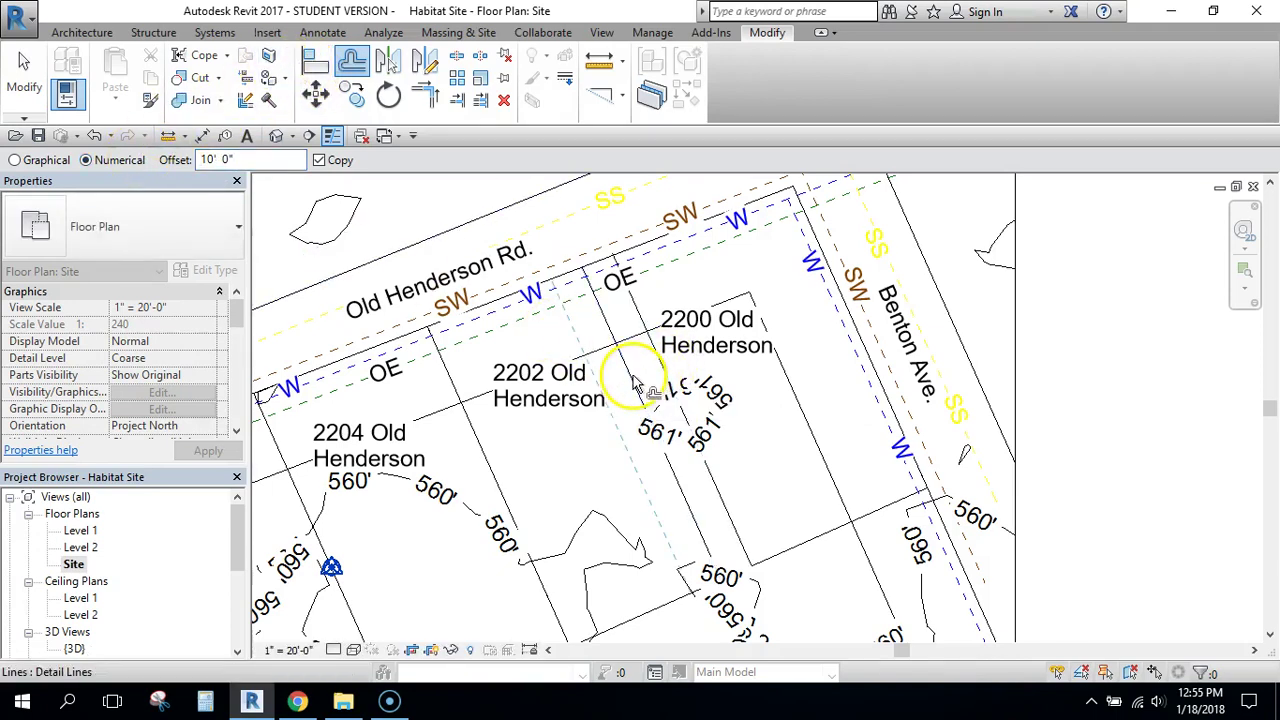
left_click(802, 548)
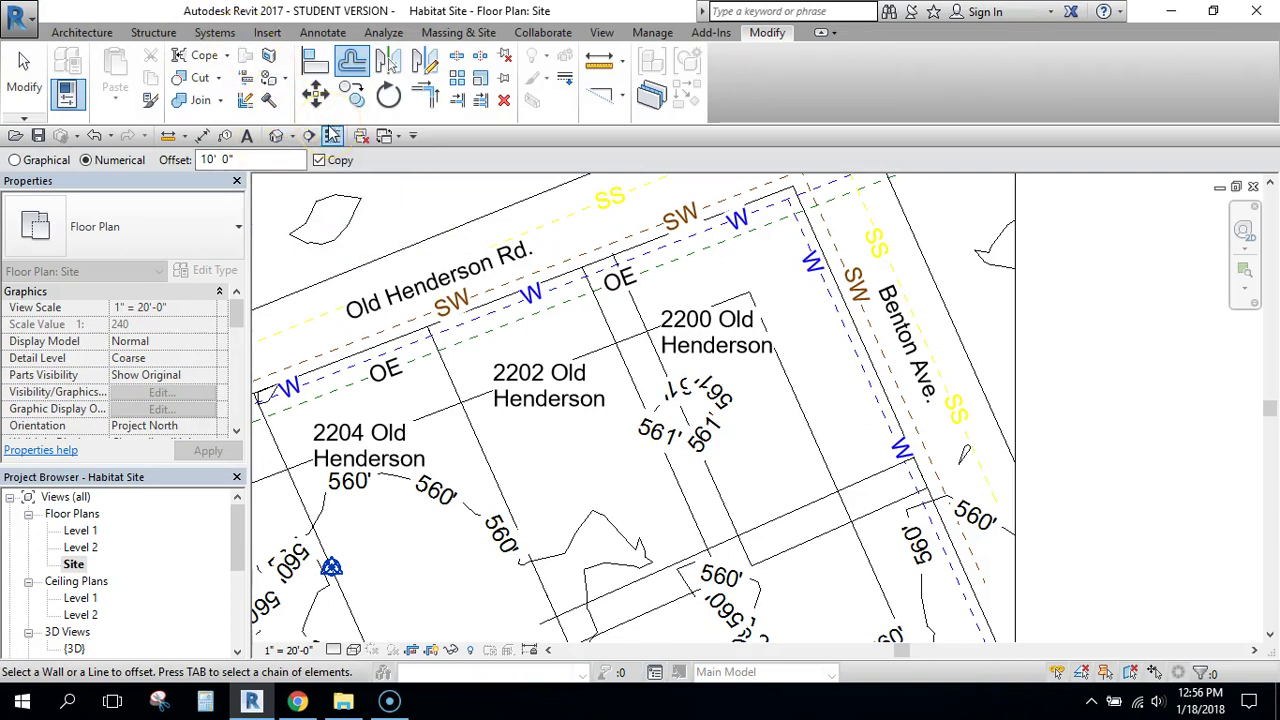
key("Escape")
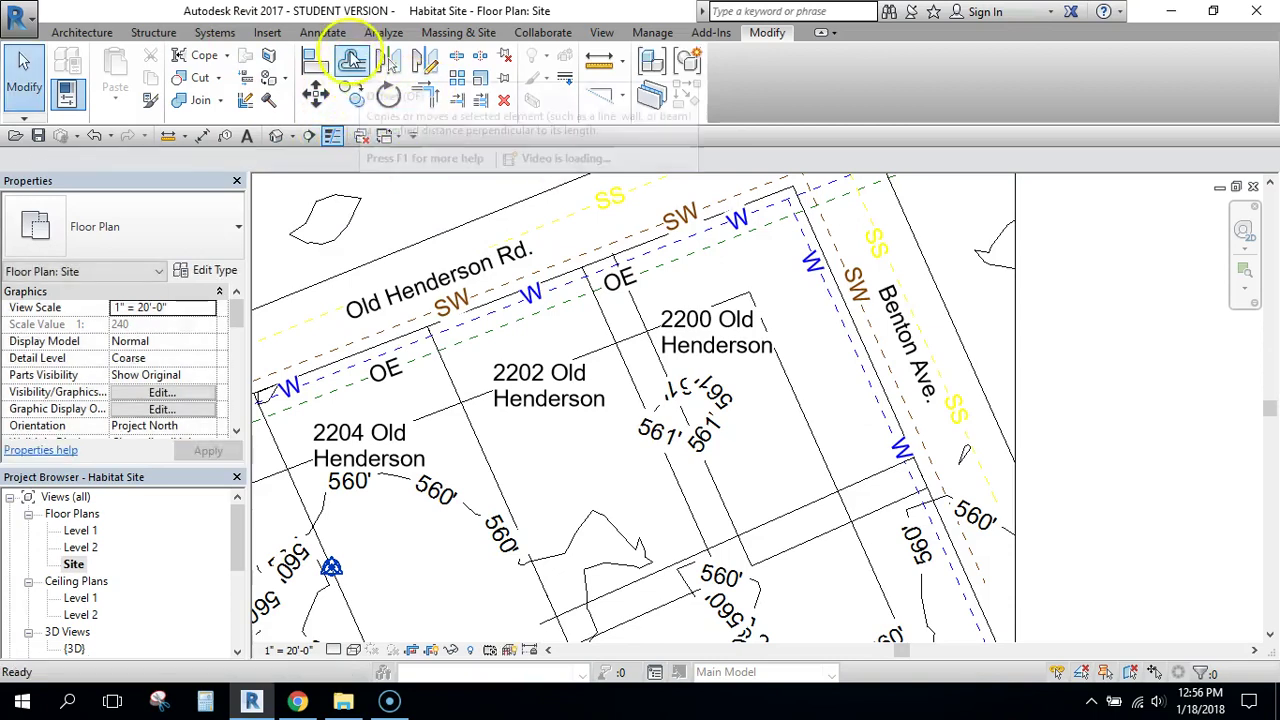